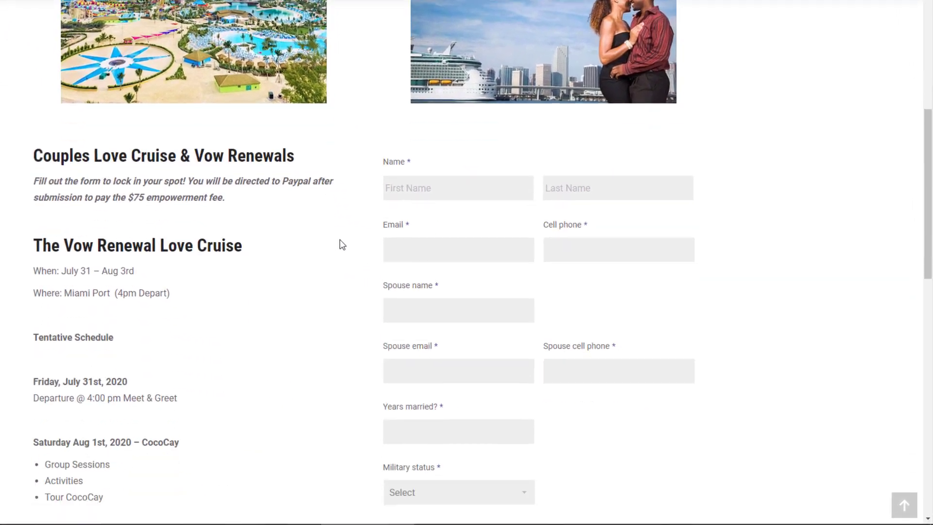
- Scroll the live Couples Love Cruise form down to its $75.00 total and Submit button
scroll(343, 245, "down", 12)
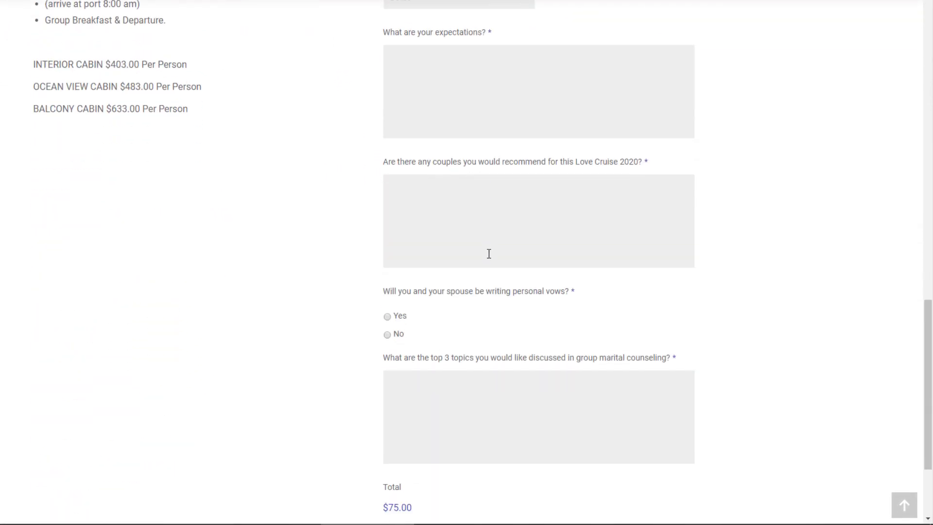
scroll(489, 253, "down", 3)
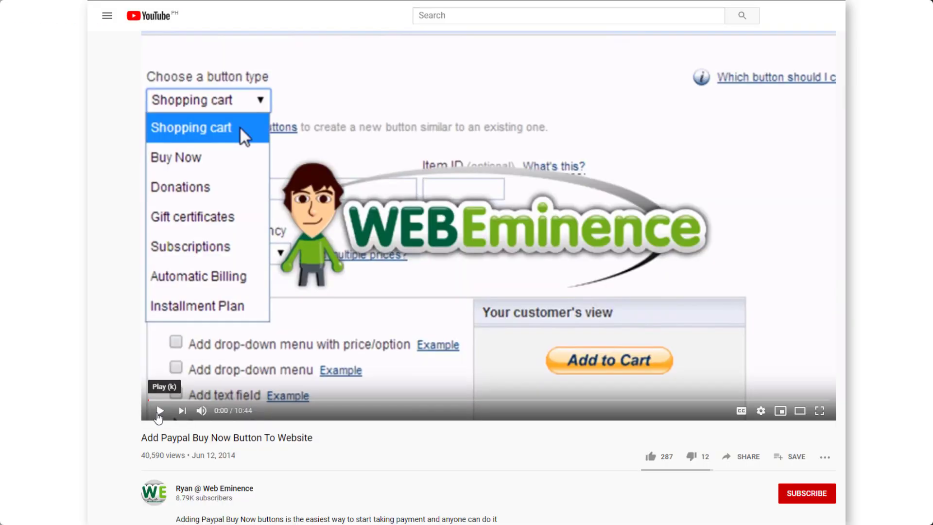
- Play the PayPal Buy Now tutorial and skip through the PayPal tools and button code to the T-shirt checkout example
left_click(160, 411)
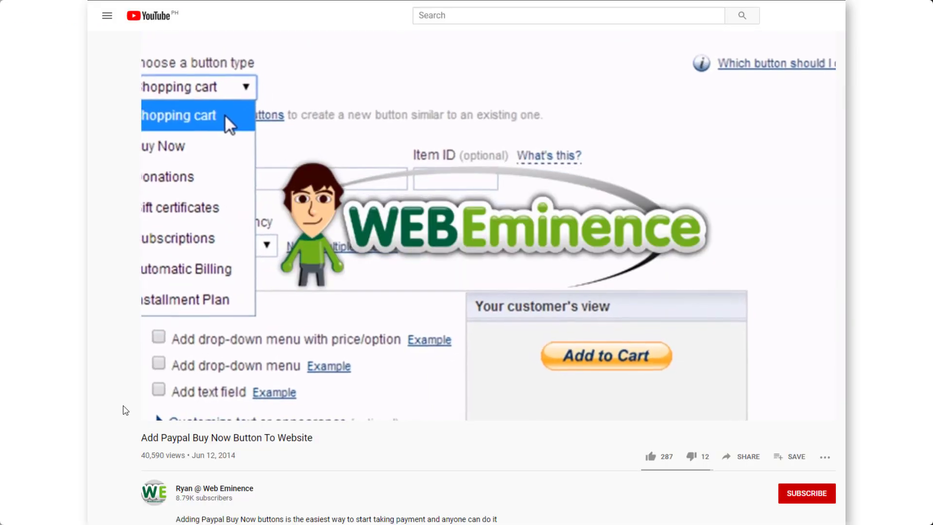
left_click(216, 400)
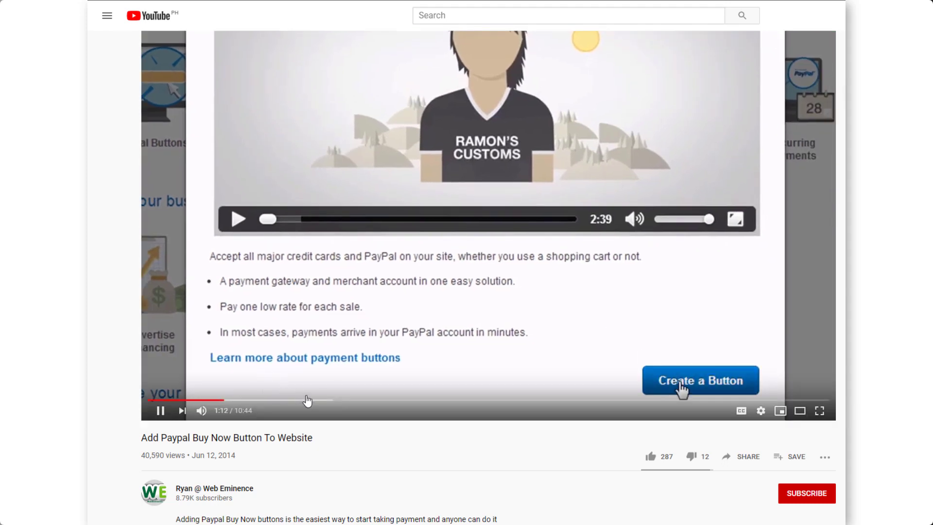
left_click(518, 400)
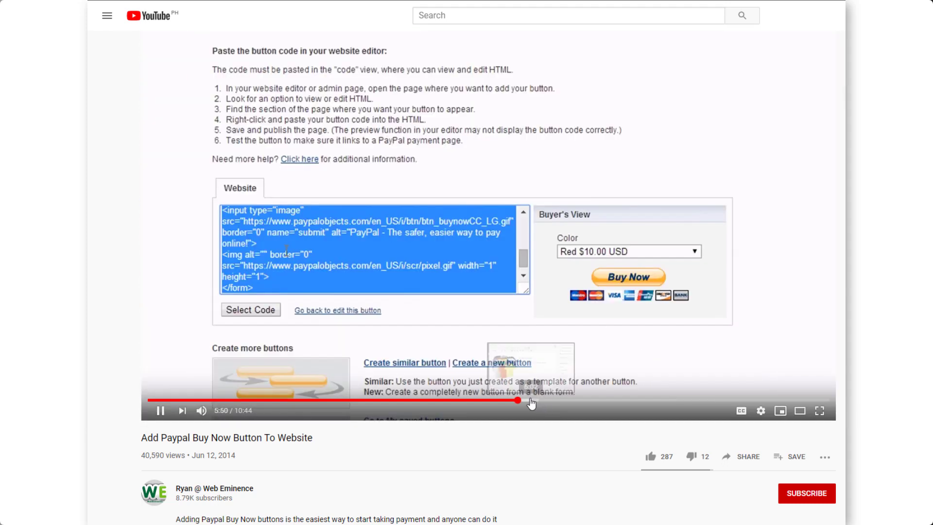
left_click(531, 400)
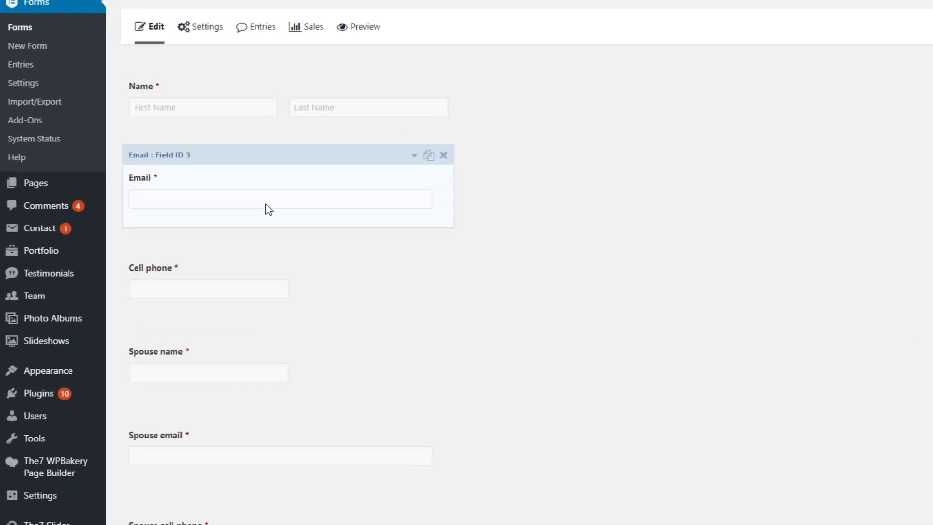
- Scroll the event form through the Email, Spouse, T-Shirt Size and how-did-you-hear fields
scroll(241, 214, "down", 5)
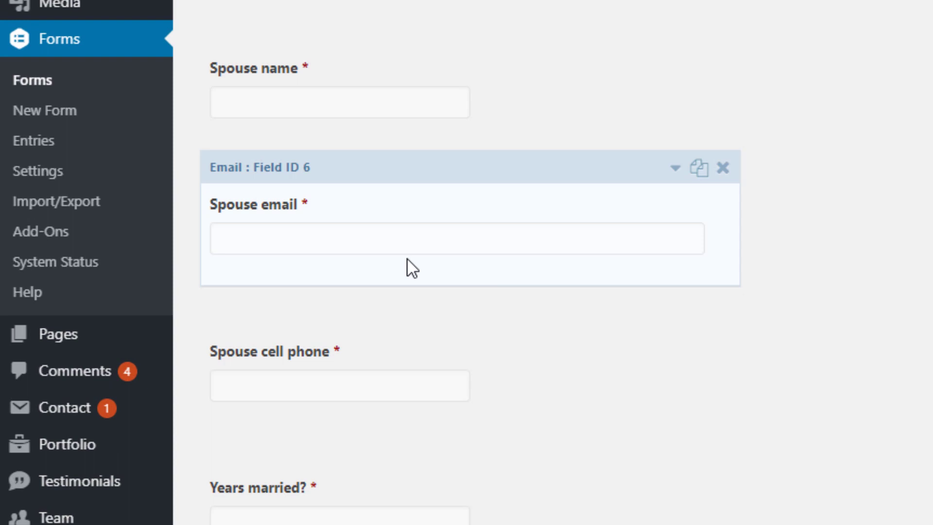
scroll(407, 267, "down", 8)
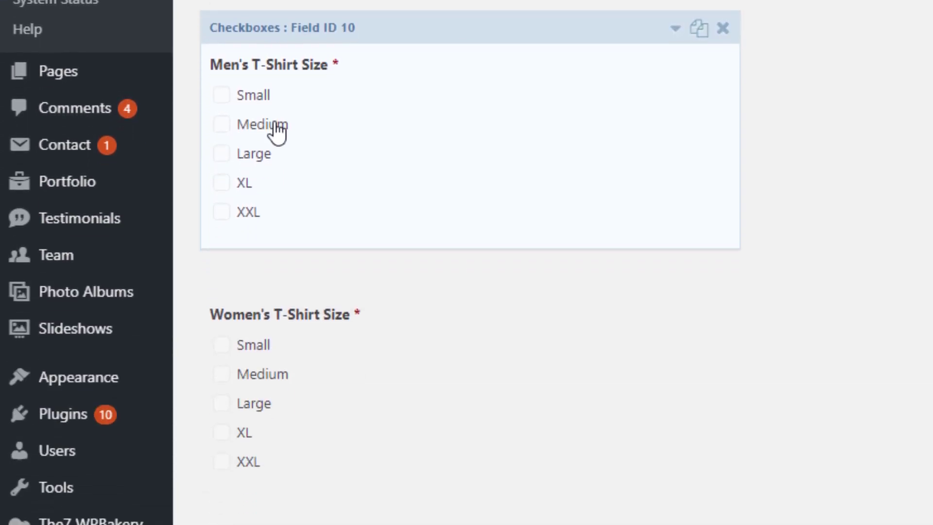
scroll(277, 131, "down", 5)
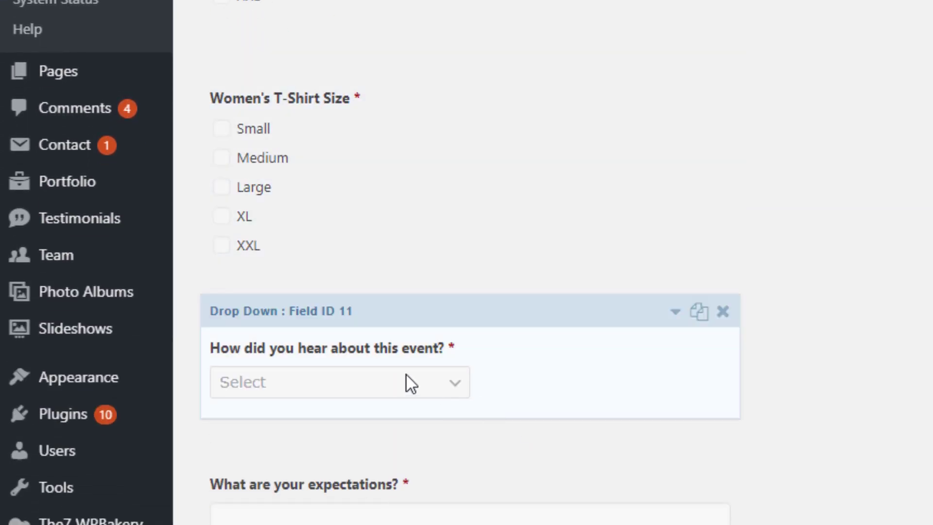
scroll(406, 384, "up", 12)
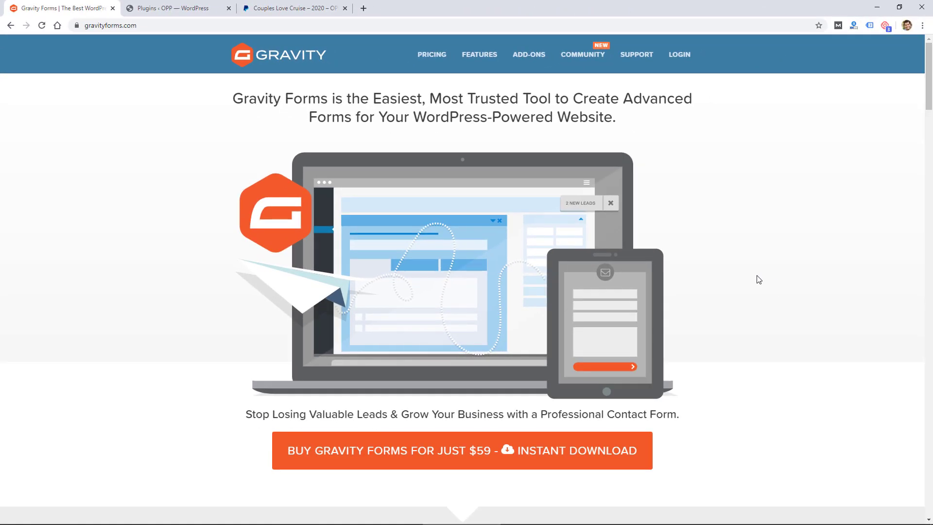
- Compare the Basic $59, Pro $159 and Elite $259 licenses and view the Basic Add-Ons list
left_click(430, 56)
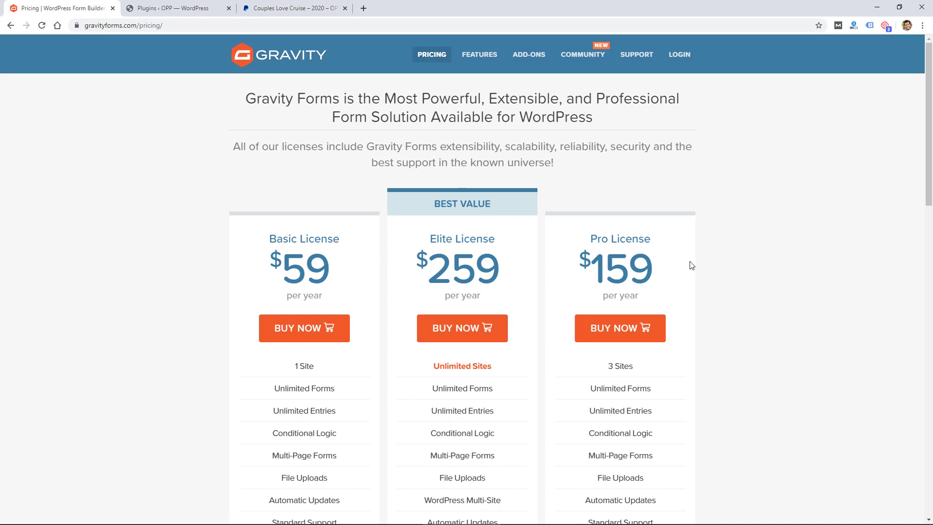
scroll(929, 146, "down", 5)
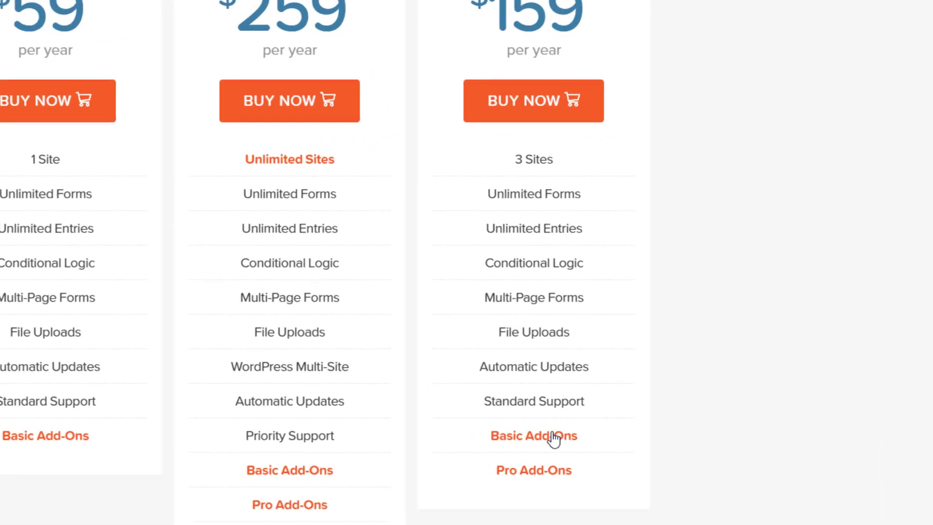
left_click(554, 437)
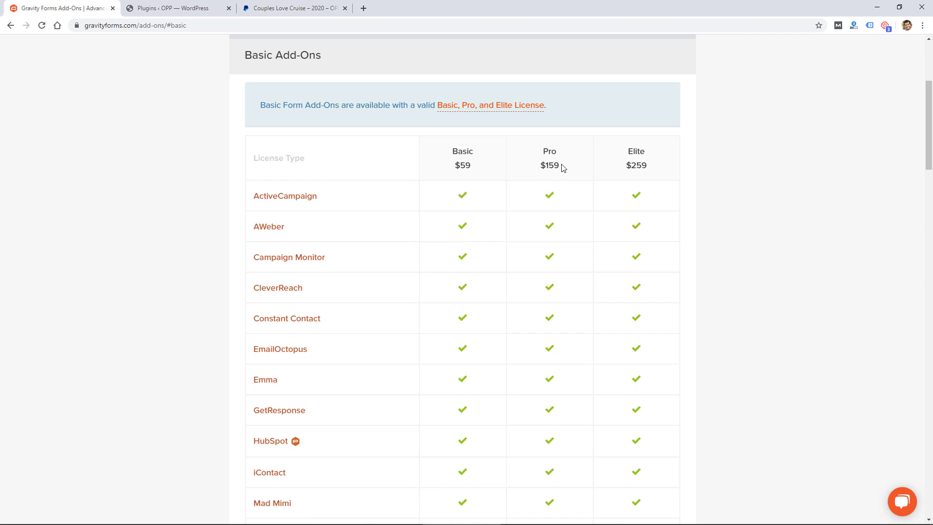
scroll(564, 180, "down", 9)
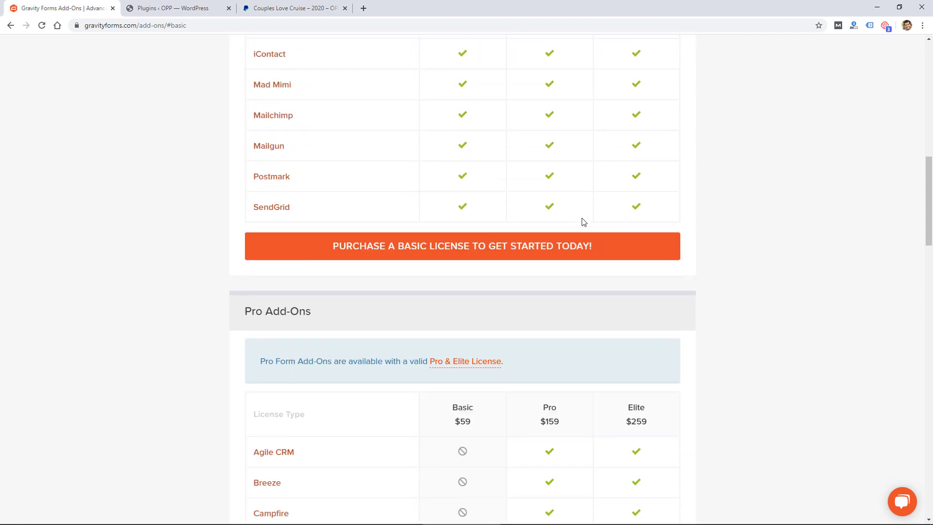
scroll(584, 222, "down", 5)
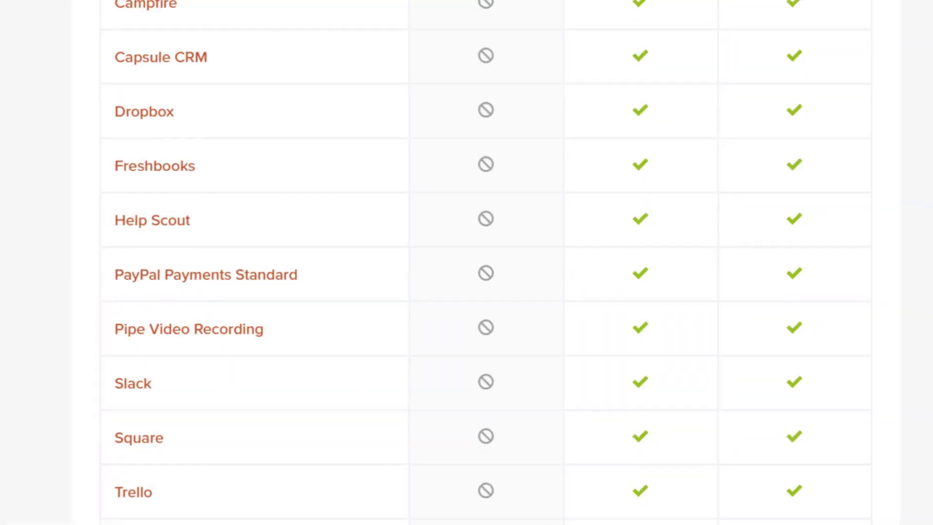
scroll(467, 282, "down", 8)
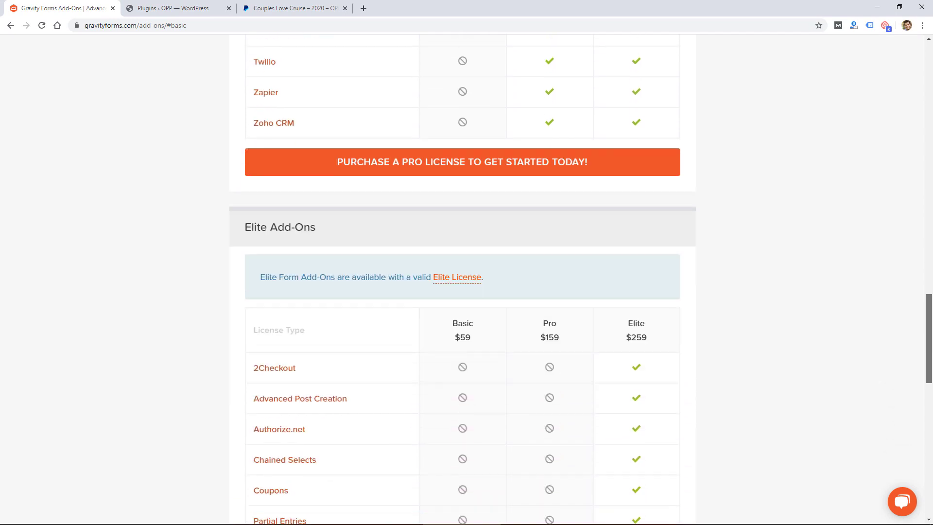
scroll(661, 404, "down", 3)
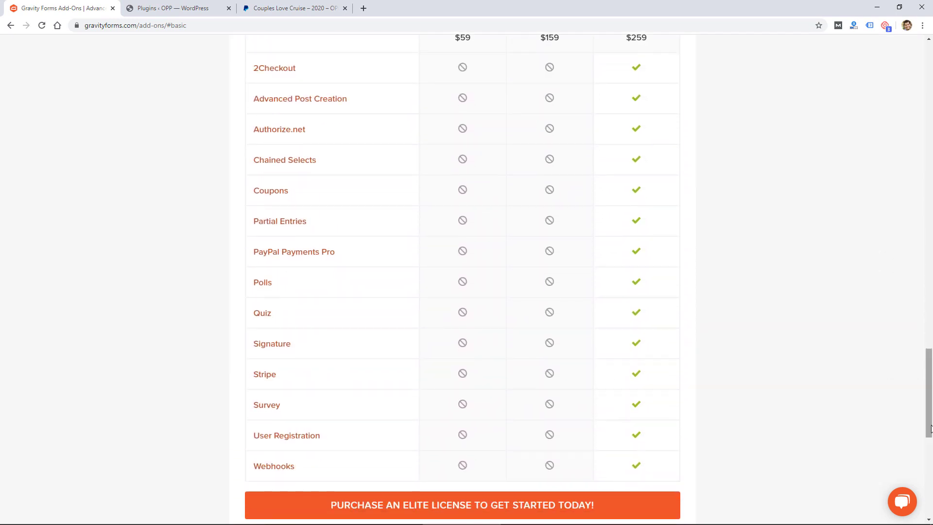
scroll(931, 429, "up", 1)
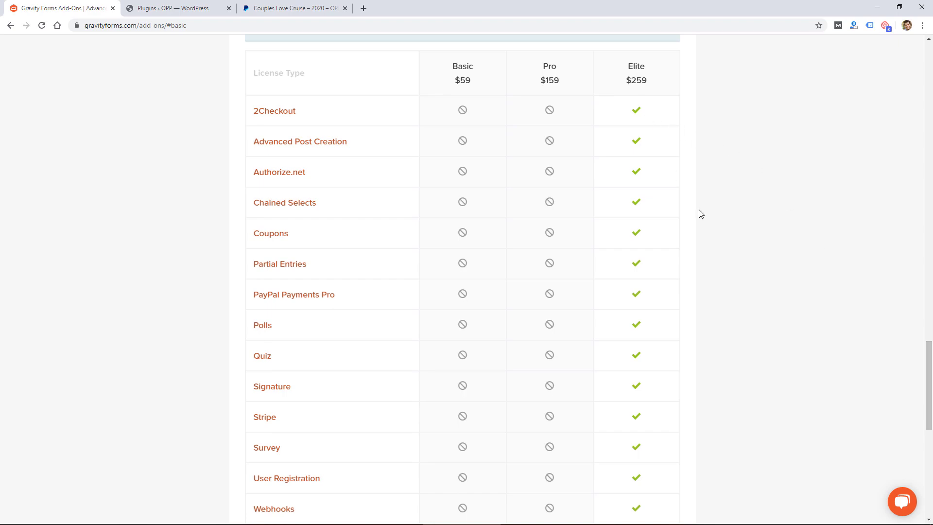
left_click_drag(930, 413, 929, 107)
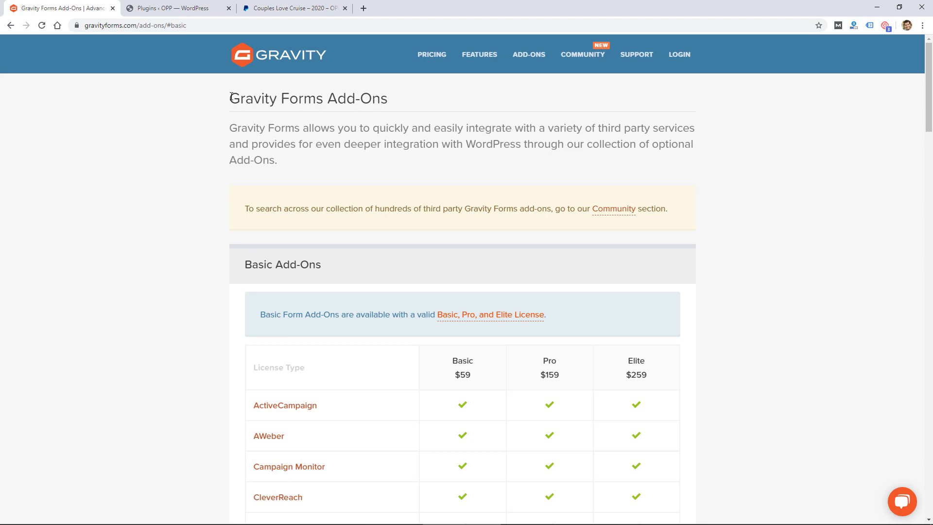
- Switch to the site's Plugins page and scroll down to Gravity Forms
left_click(188, 10)
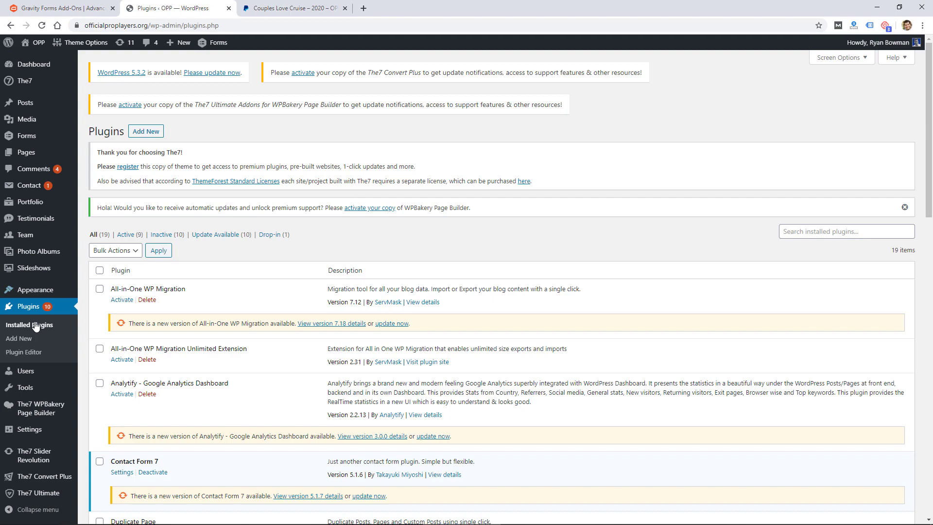
scroll(230, 366, "down", 7)
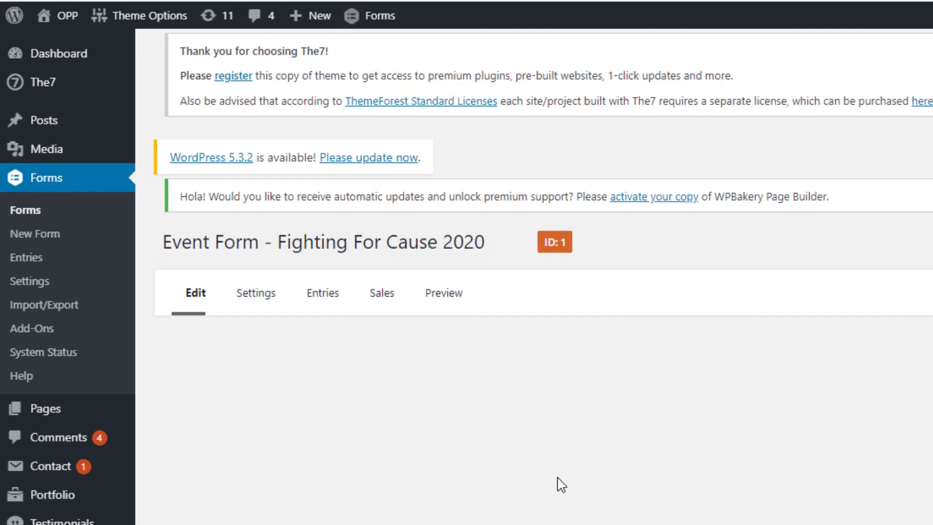
- Bring the $75.00 Product Name and Total fields at the bottom of the form into view
scroll(506, 318, "down", 3)
scroll(550, 331, "up", 3)
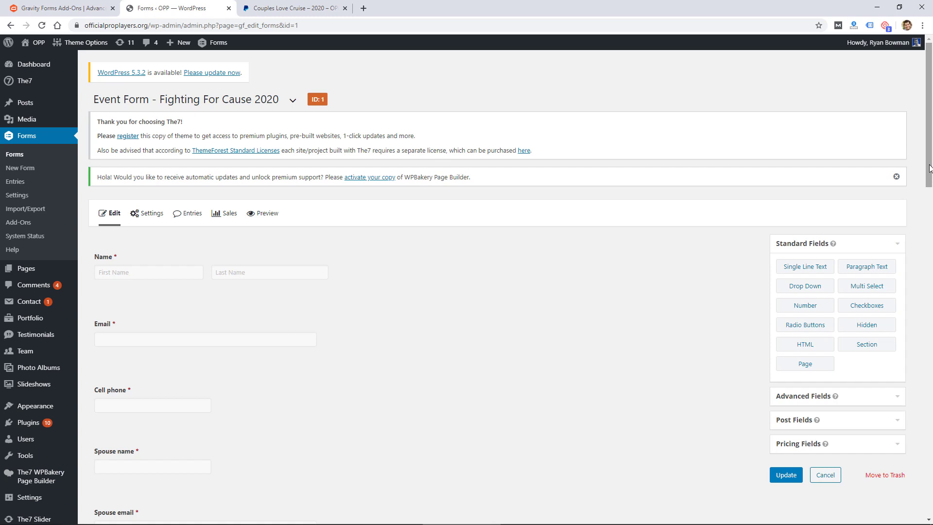
left_click_drag(929, 167, 929, 173)
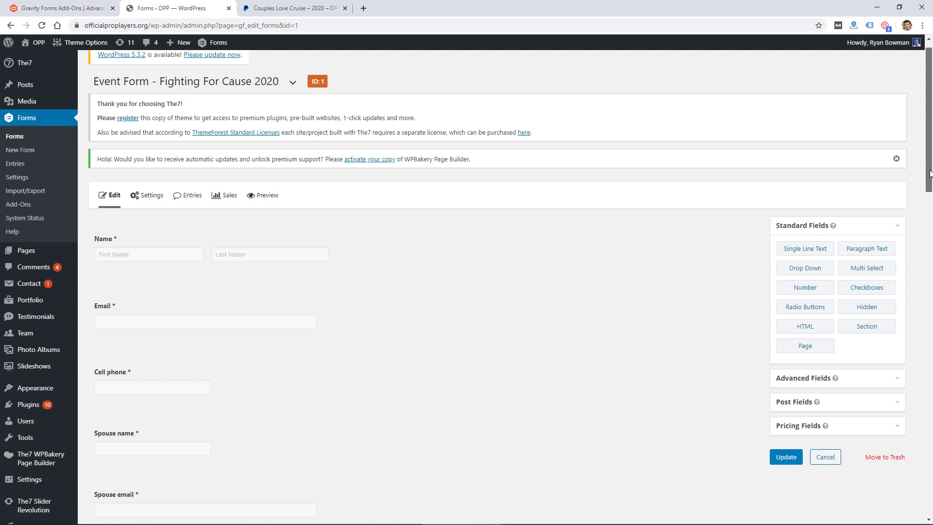
left_click_drag(930, 174, 930, 204)
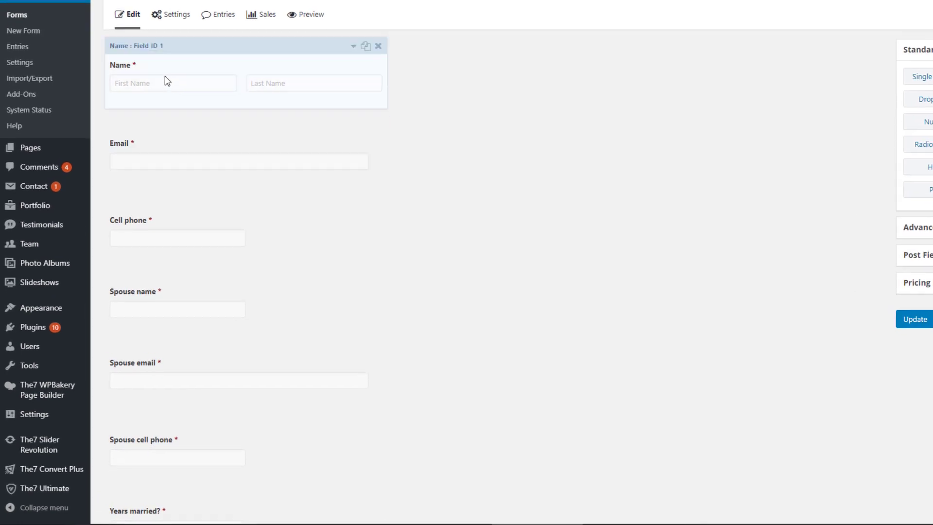
scroll(231, 181, "down", 6)
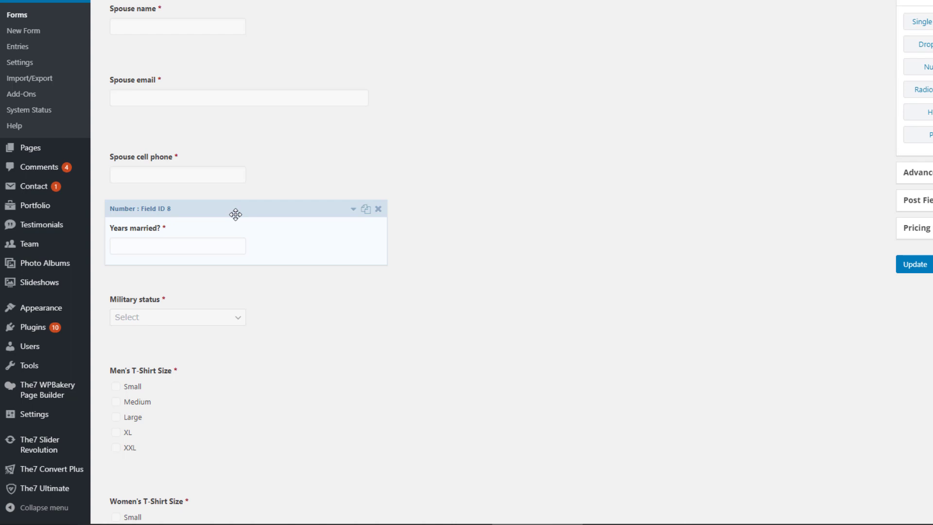
scroll(262, 219, "down", 3)
scroll(274, 223, "down", 1)
scroll(465, 316, "up", 2)
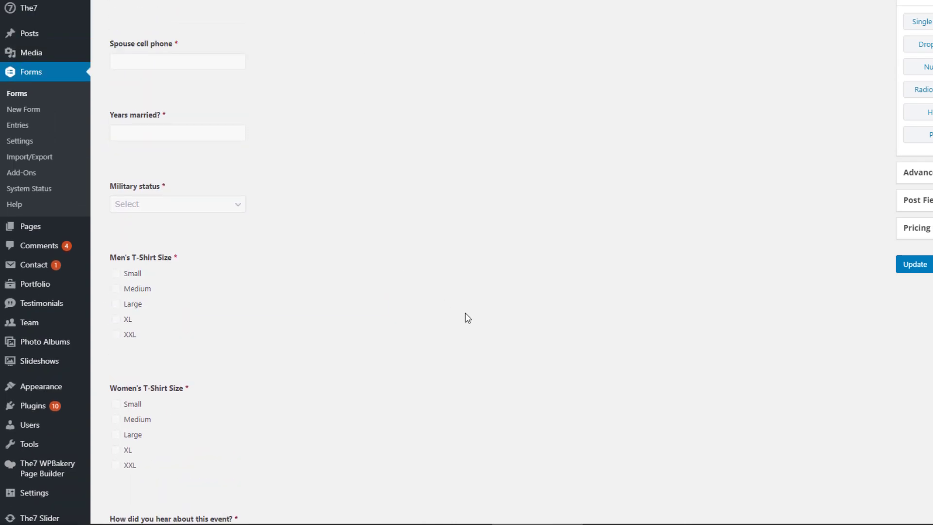
scroll(248, 267, "down", 2)
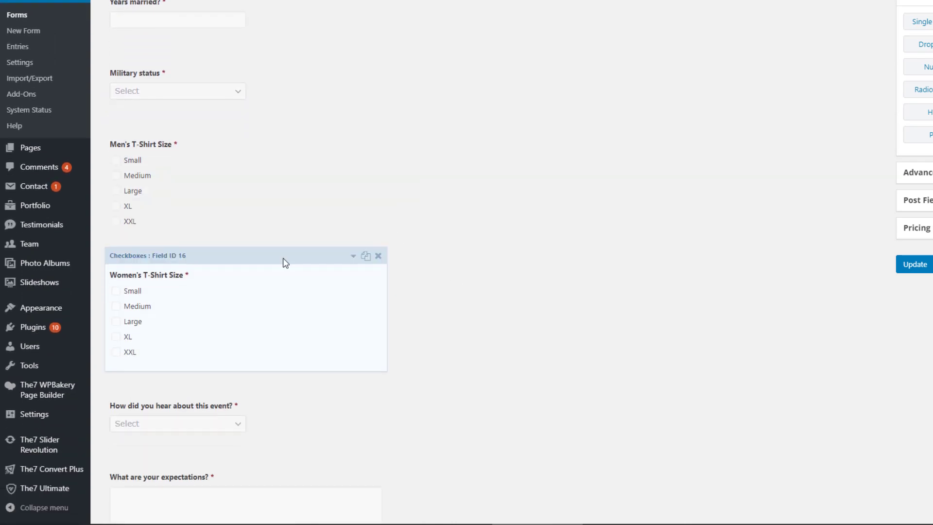
scroll(271, 334, "down", 2)
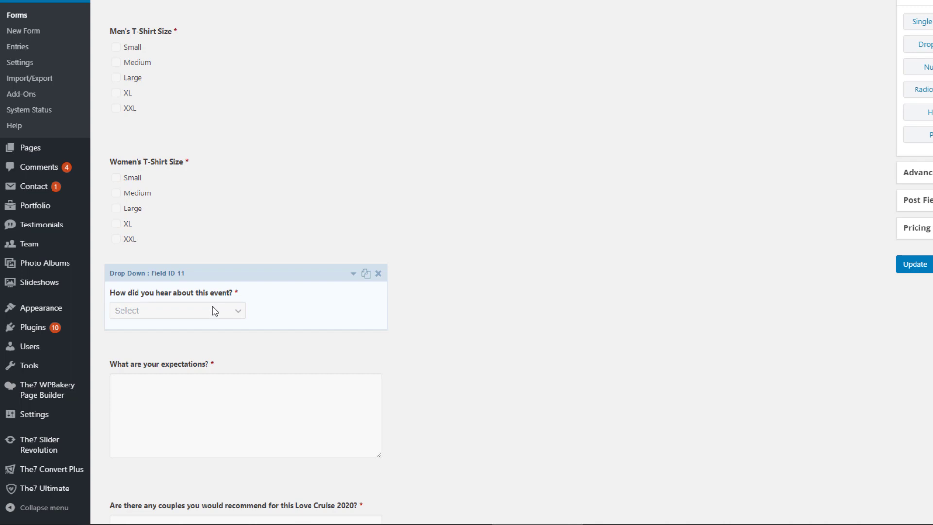
scroll(216, 311, "down", 7)
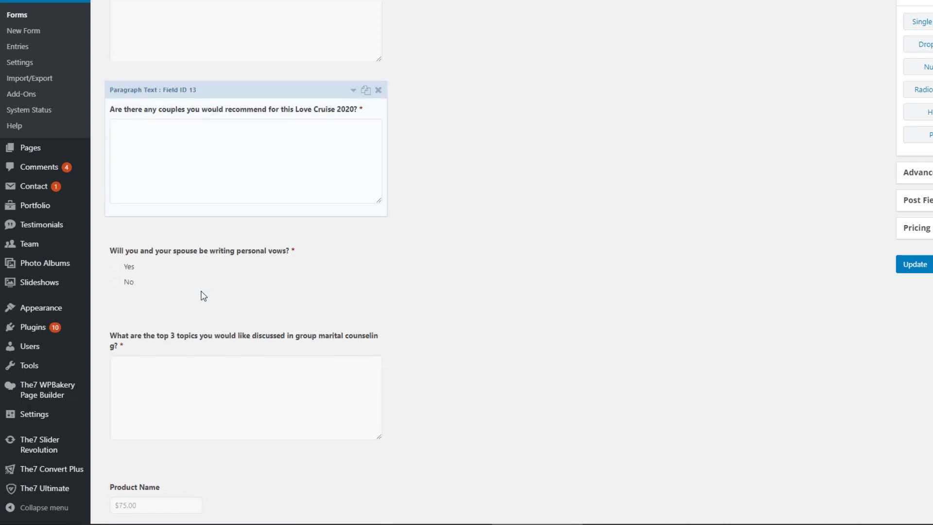
scroll(203, 296, "down", 3)
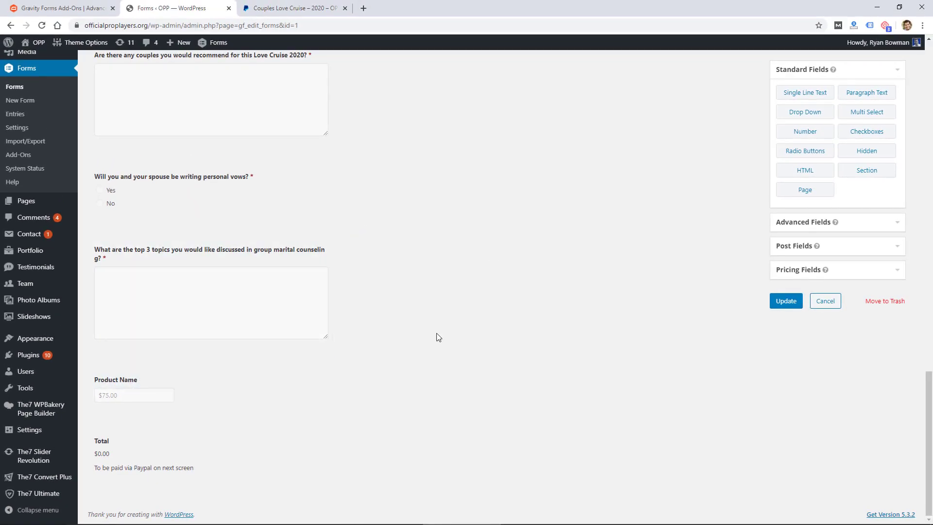
- Open the hidden $75.00 Product Name settings and drag in a new Product from Pricing Fields
left_click(303, 364)
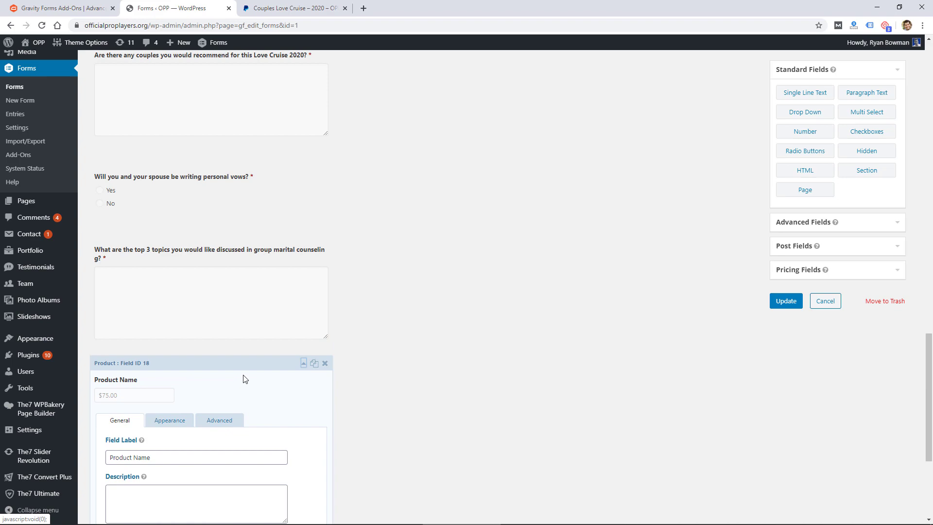
scroll(183, 436, "down", 3)
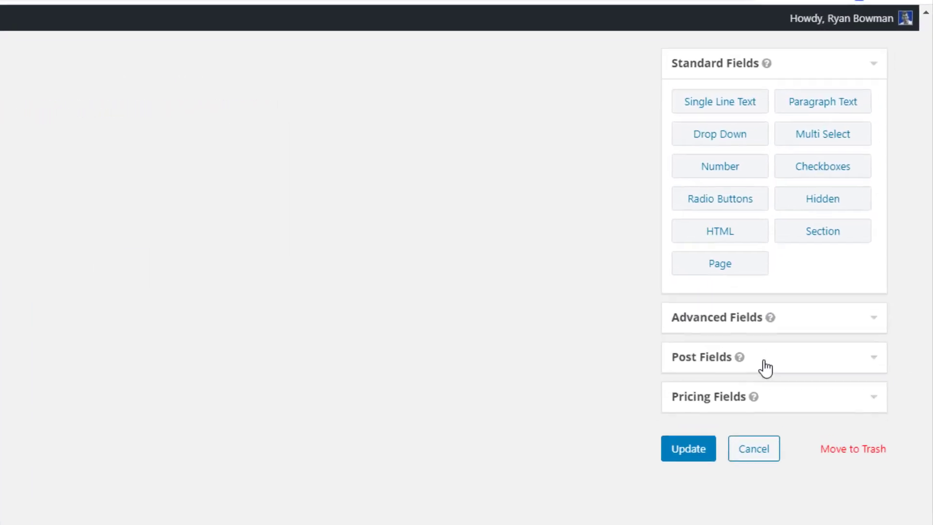
left_click(834, 288)
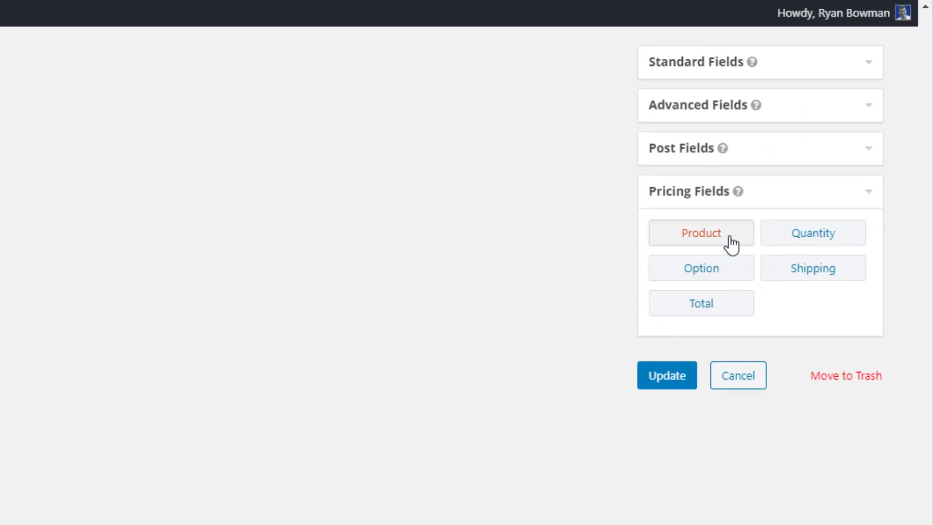
mouse_move(732, 245)
left_mouse_down()
mouse_move(645, 274)
mouse_move(324, 438)
mouse_move(737, 251)
left_mouse_up()
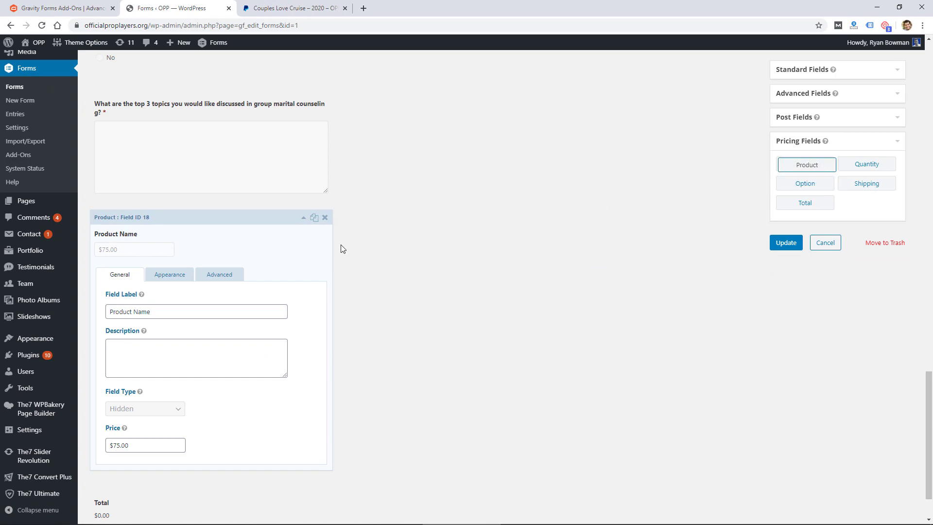
- Collapse the Product settings and open the Total field with its 'To be paid via Paypal on next screen' note
left_click(300, 219)
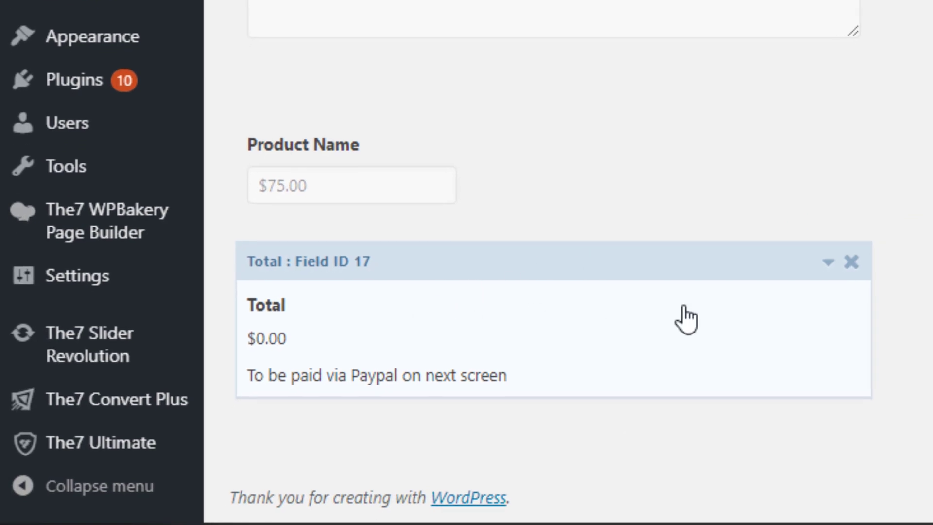
left_click(828, 263)
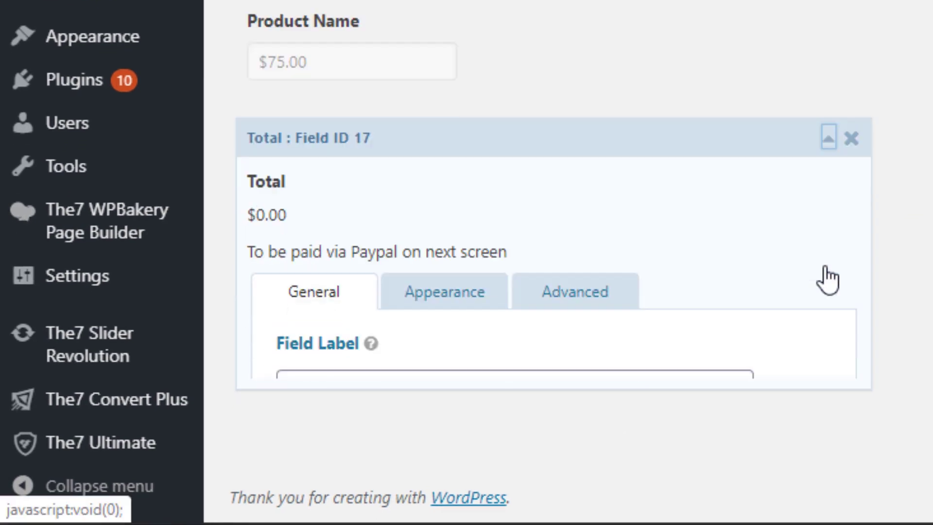
scroll(771, 277, "down", 4)
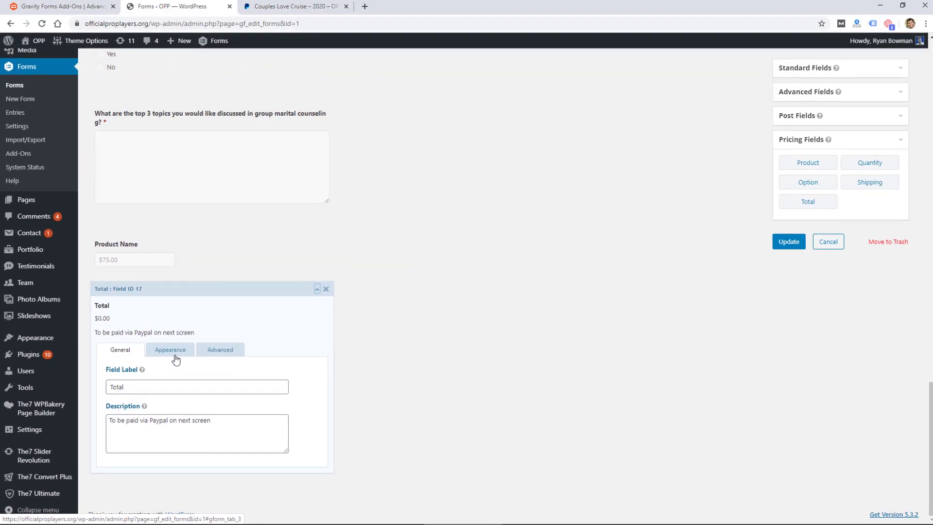
- Check the $75.00 total on the live cruise page, then go back to the form editor
left_click(288, 8)
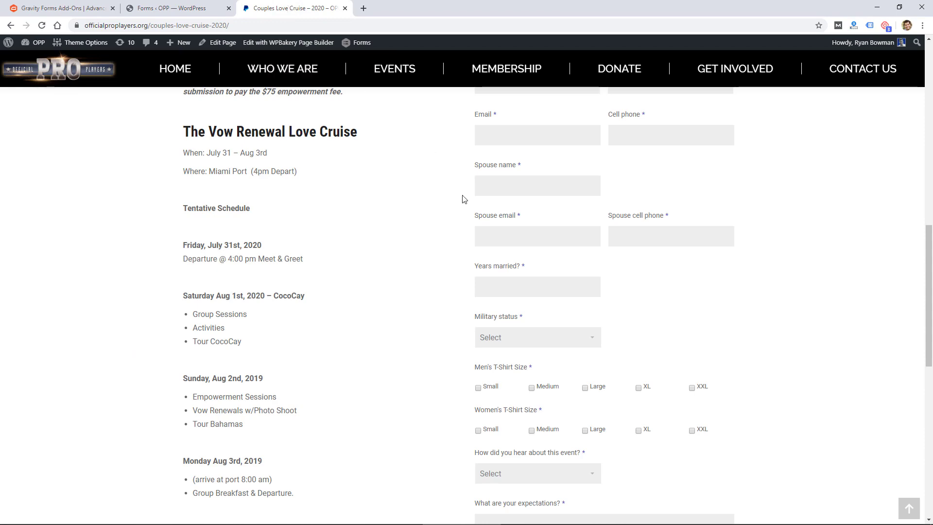
scroll(440, 292, "up", 4)
scroll(370, 258, "down", 7)
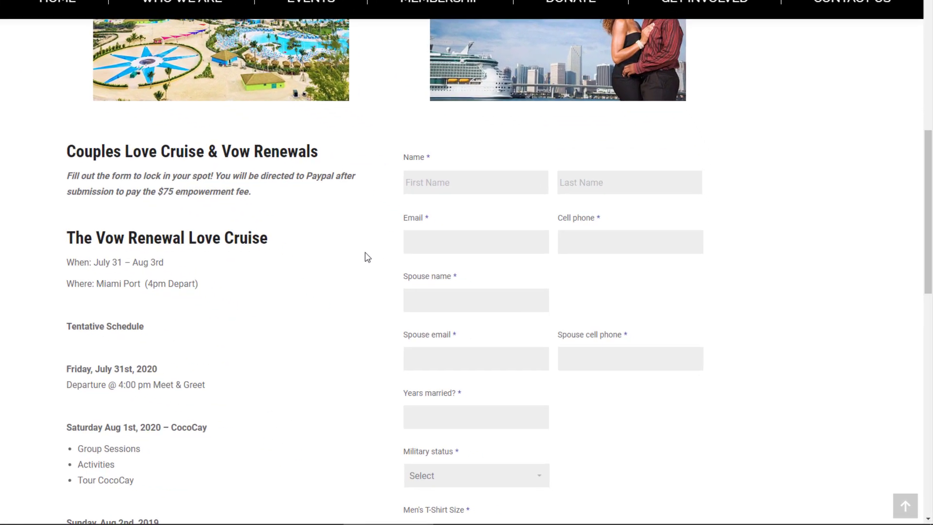
scroll(350, 253, "down", 6)
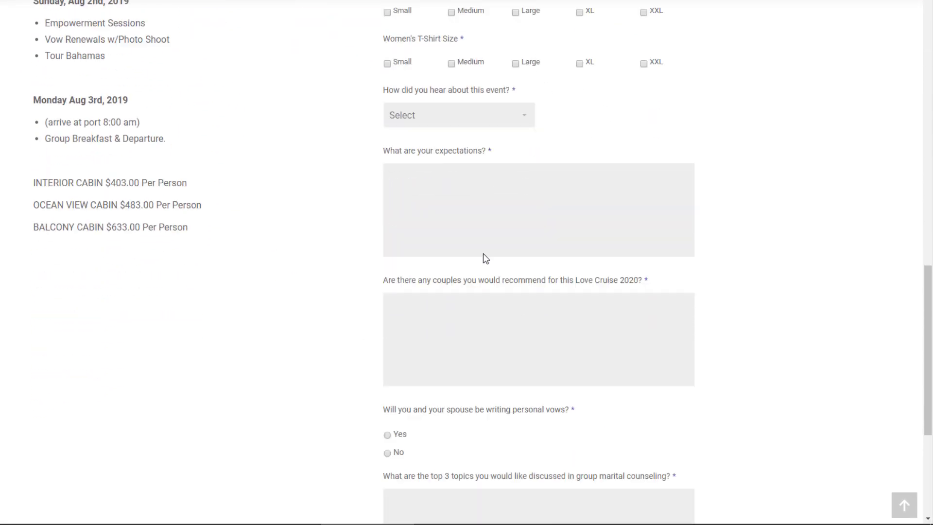
scroll(490, 253, "down", 3)
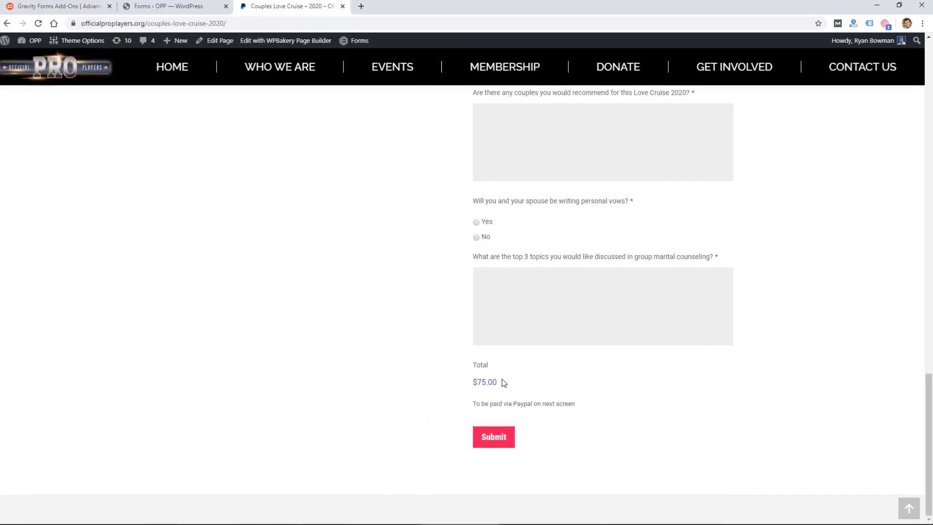
left_click(187, 10)
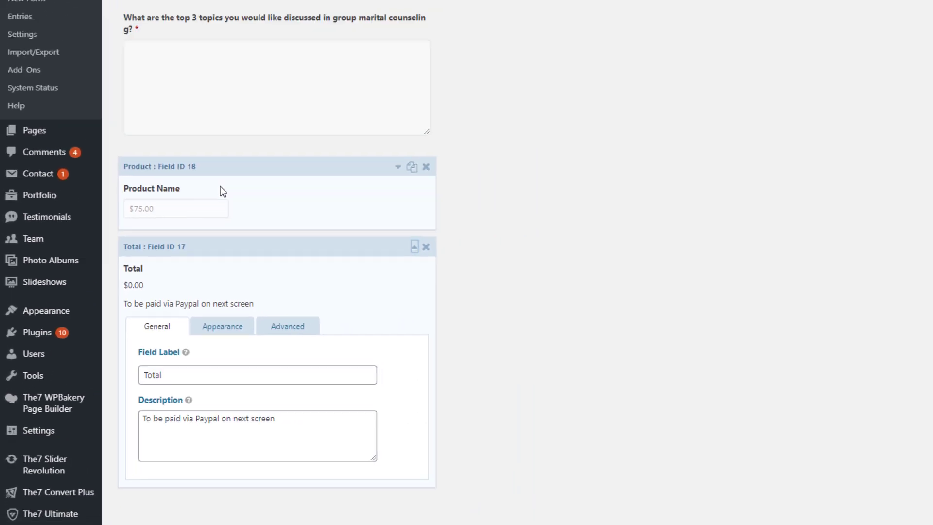
- Recheck the live page's total and Submit button, then return to the WordPress forms list
left_click(292, 8)
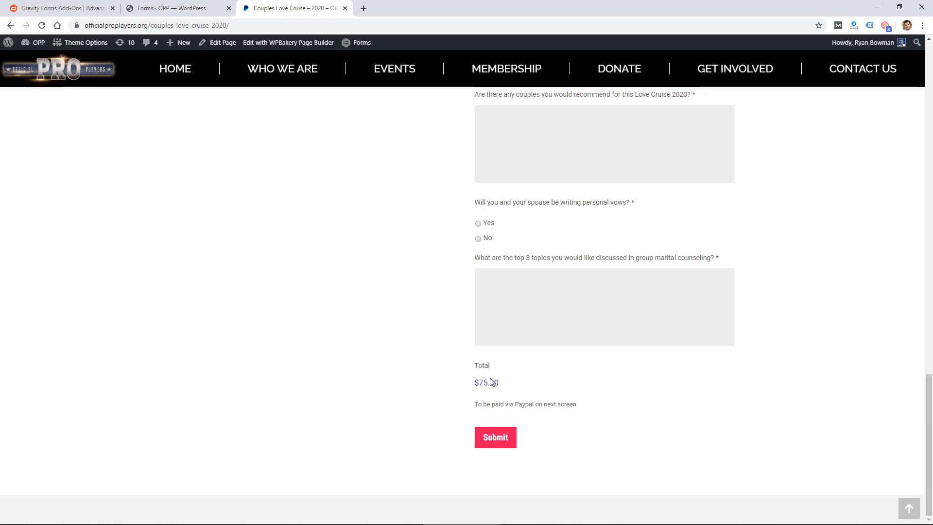
scroll(629, 439, "up", 5)
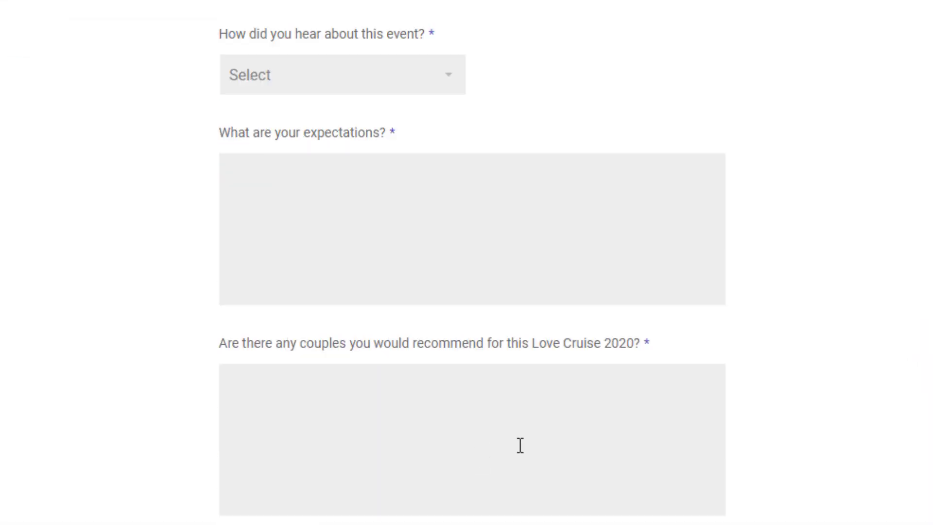
scroll(587, 440, "up", 10)
scroll(596, 399, "down", 15)
scroll(597, 397, "down", 3)
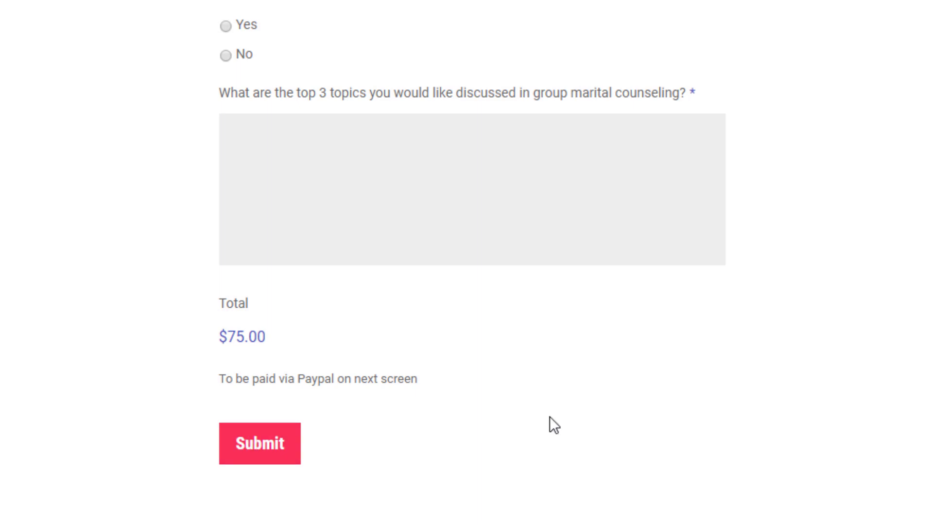
key("ctrl+shift+Tab")
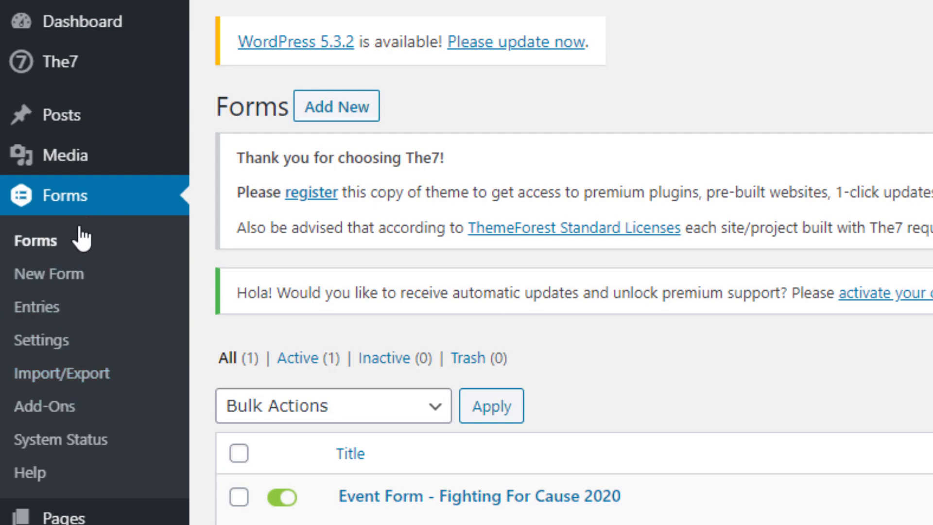
- Review the PayPal settings' checked IPN confirmation under Forms > Settings, then return to Forms
left_click(60, 343)
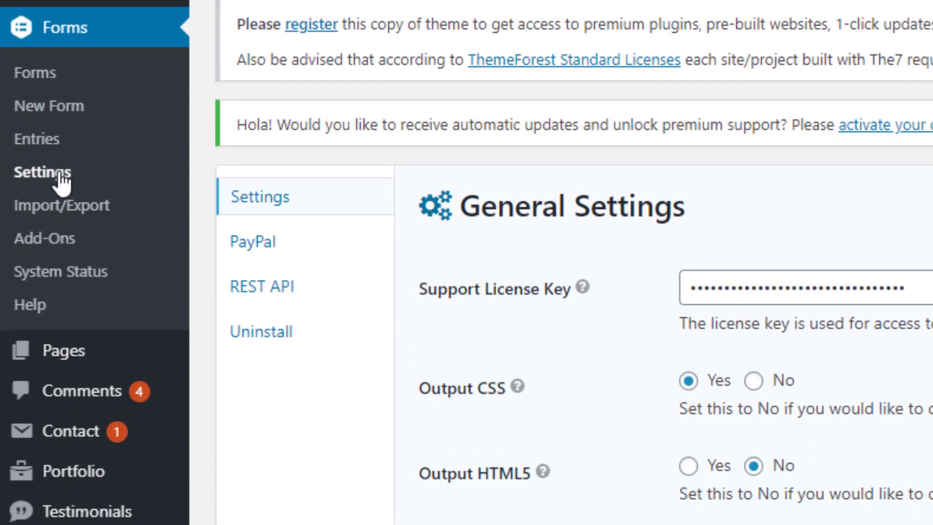
left_click(287, 251)
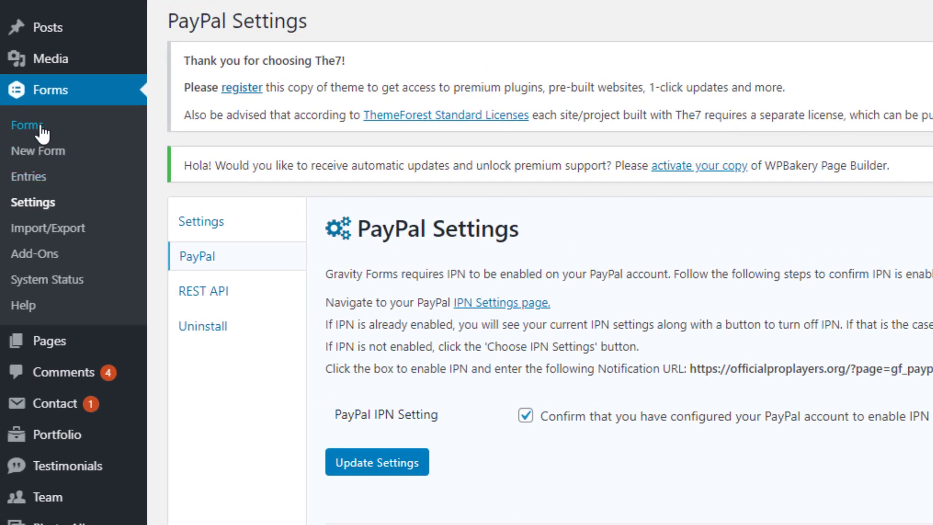
left_click(43, 130)
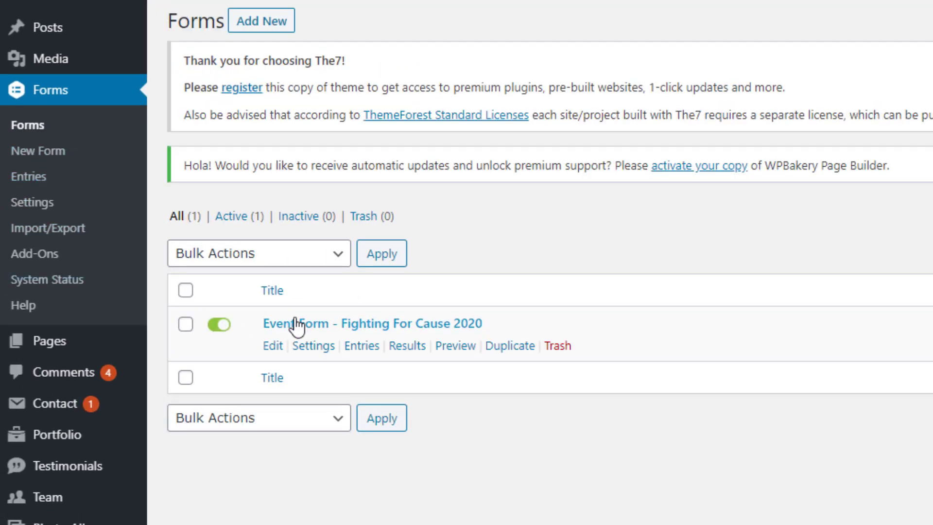
- Open the event form's PayPal feeds and edit the Love Cruise feed
mouse_move(317, 347)
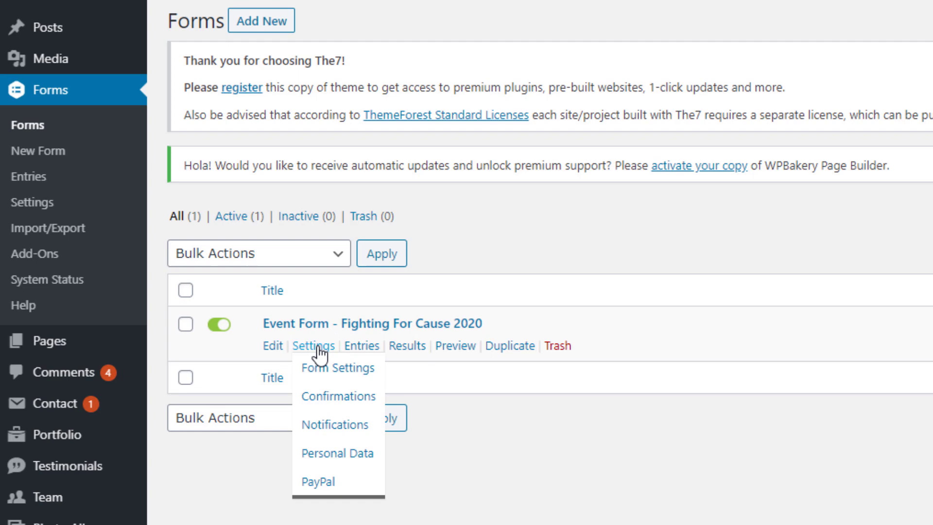
left_click(347, 482)
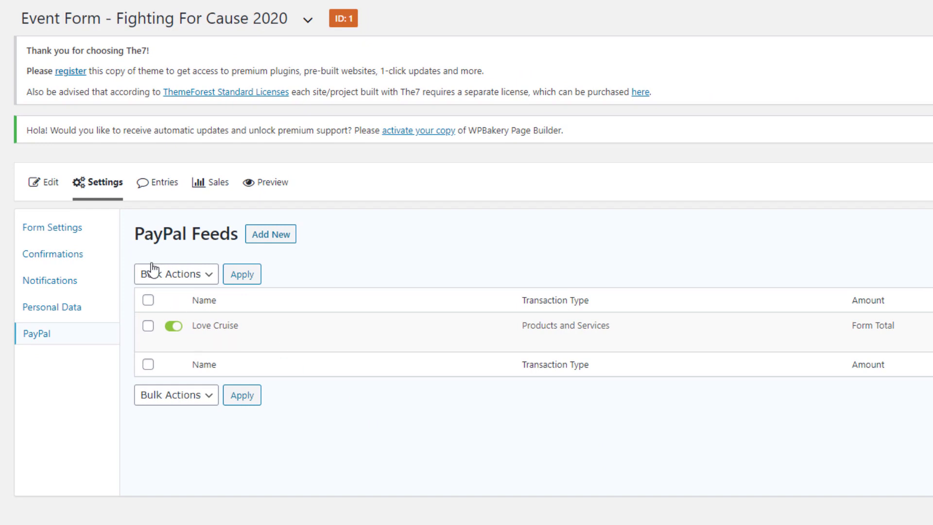
mouse_move(211, 326)
left_click(202, 342)
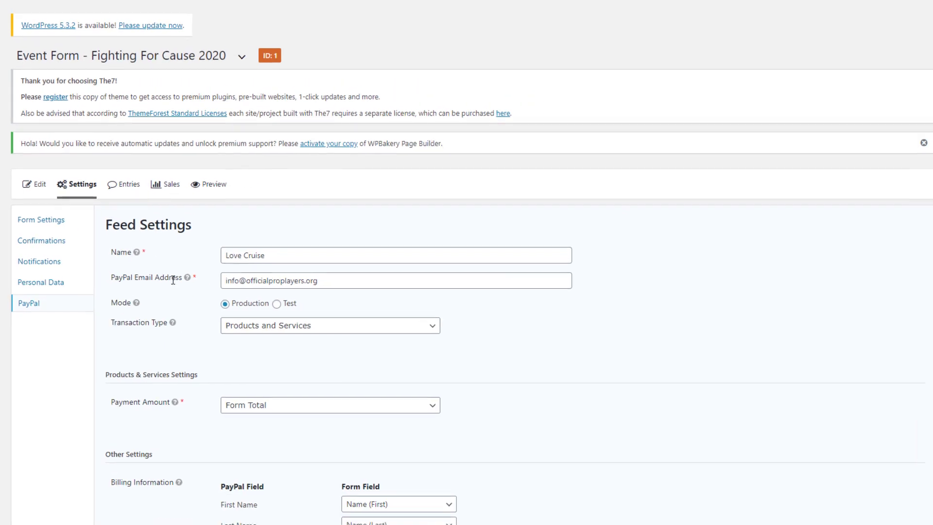
- Keep 'Products and Services' as transaction type and set Payment Amount to 'Form Total'
mouse_move(181, 274)
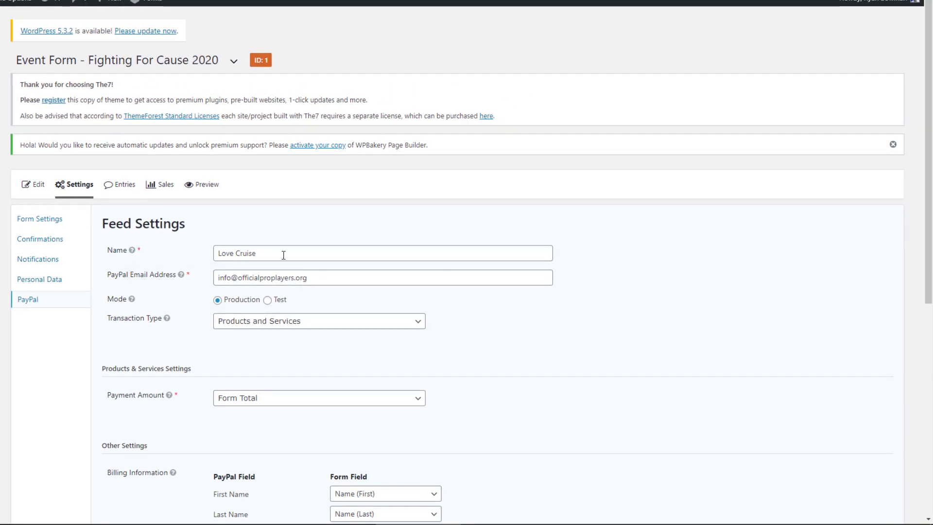
scroll(361, 293, "down", 5)
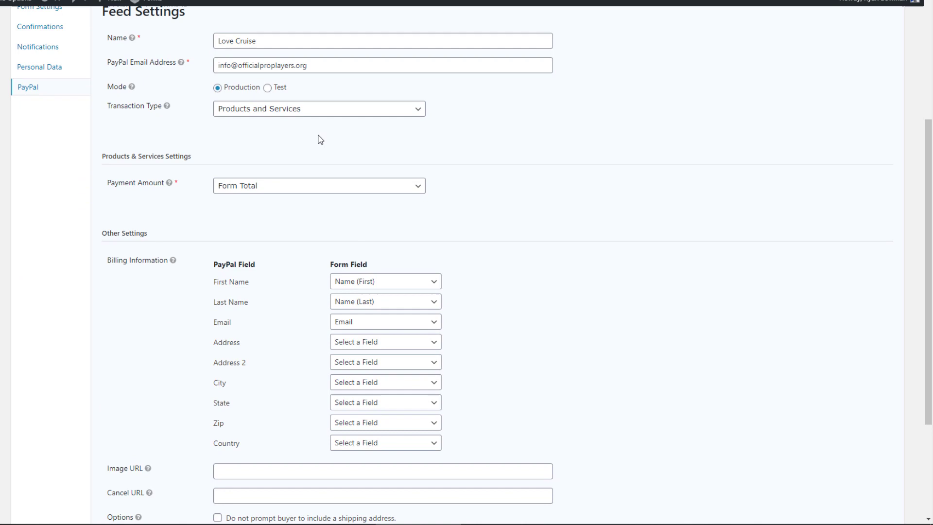
left_click(329, 109)
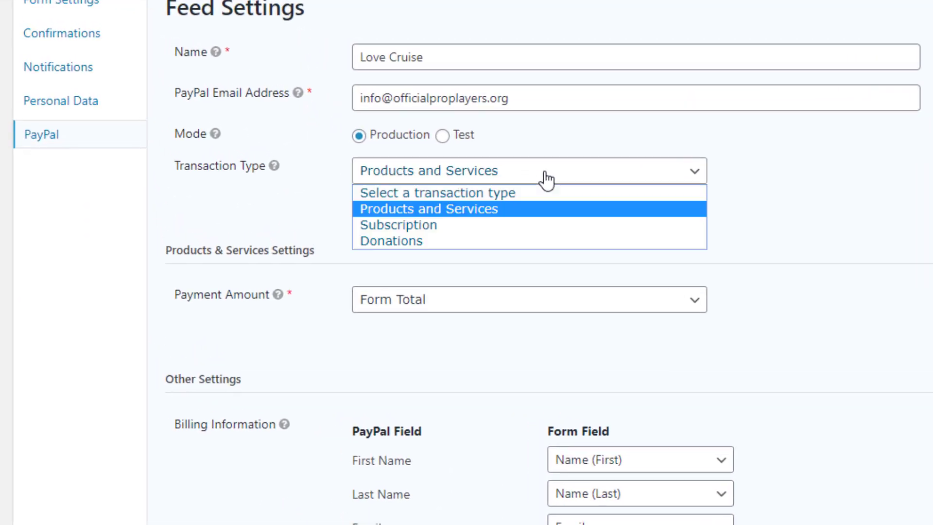
left_click(542, 210)
scroll(559, 190, "down", 2)
scroll(559, 170, "down", 2)
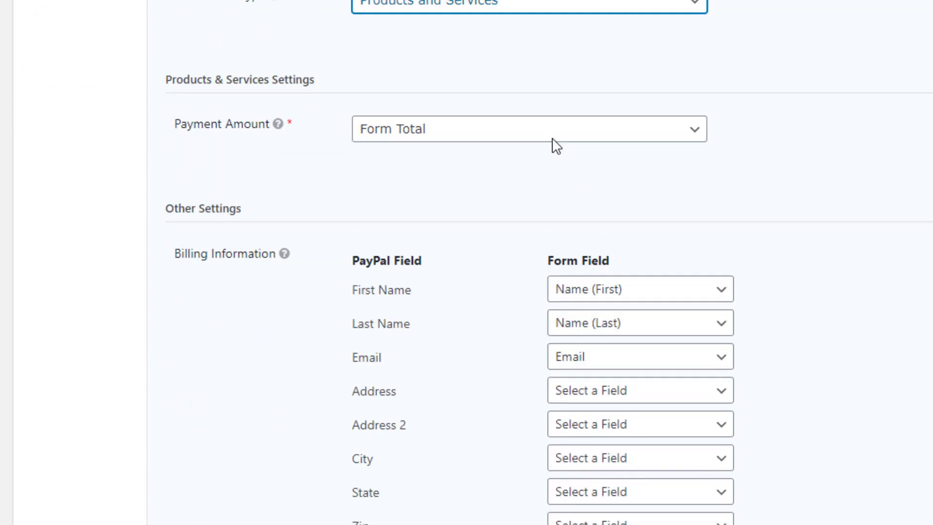
scroll(558, 122, "up", 2)
left_click(561, 91)
left_click(839, 130)
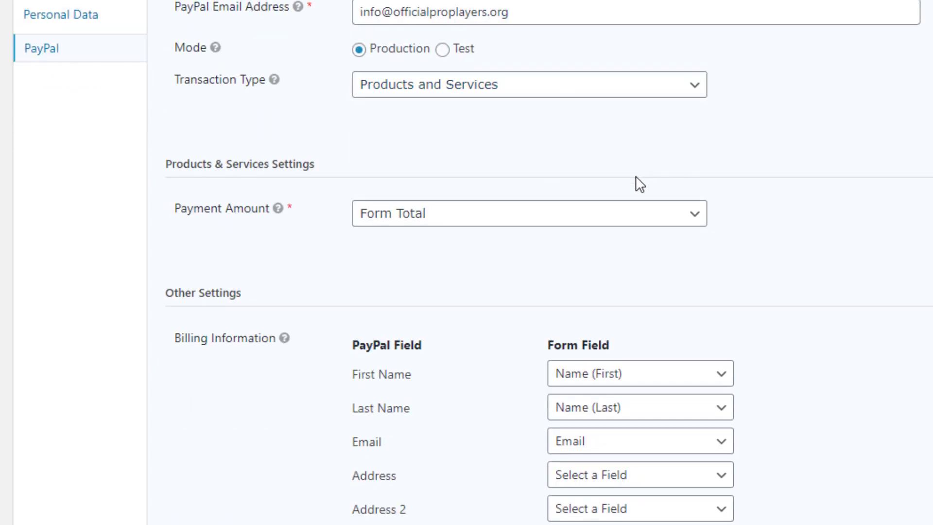
left_click(620, 218)
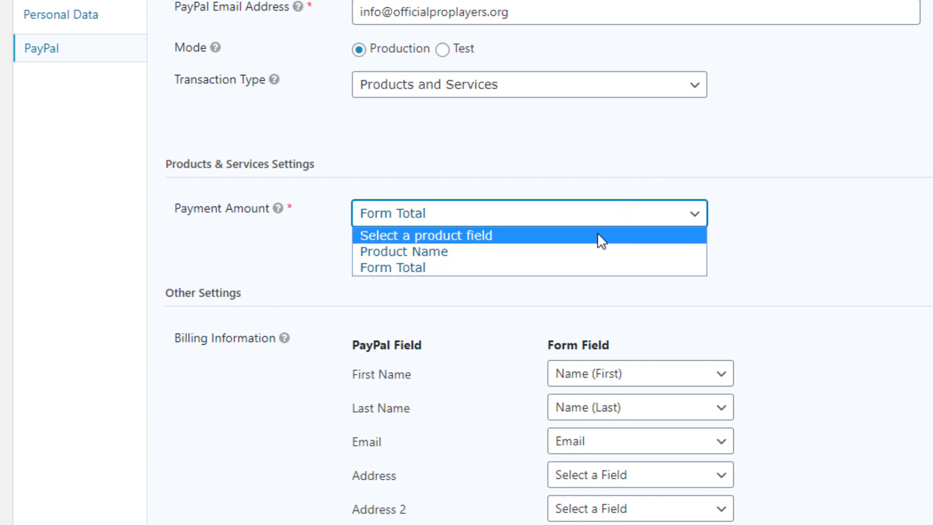
left_click(575, 267)
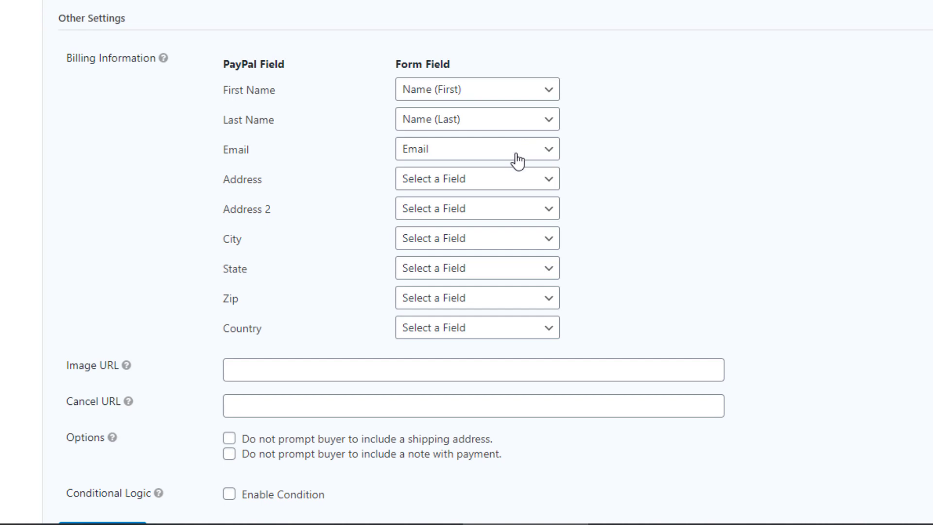
- Review the billing mapping, return to the PayPal feeds list, and toggle the Love Cruise feed off and on
scroll(517, 160, "down", 3)
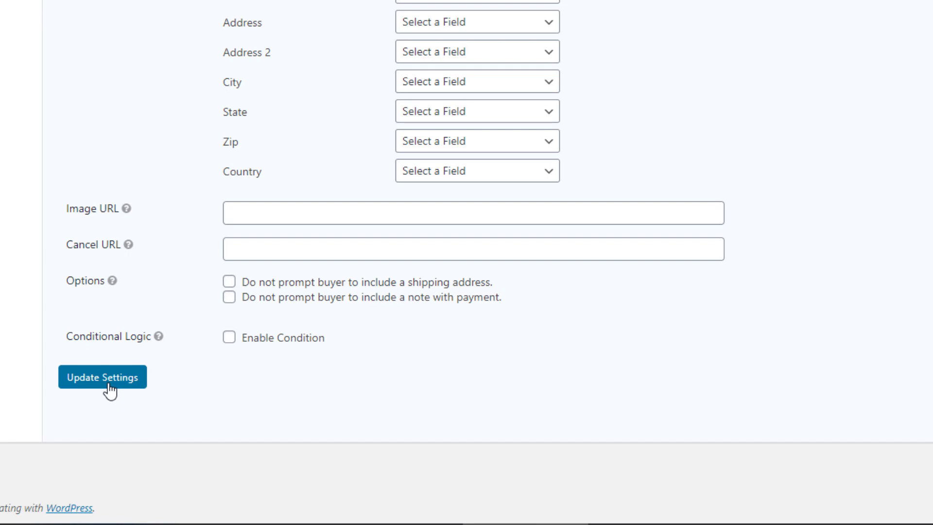
scroll(125, 385, "up", 15)
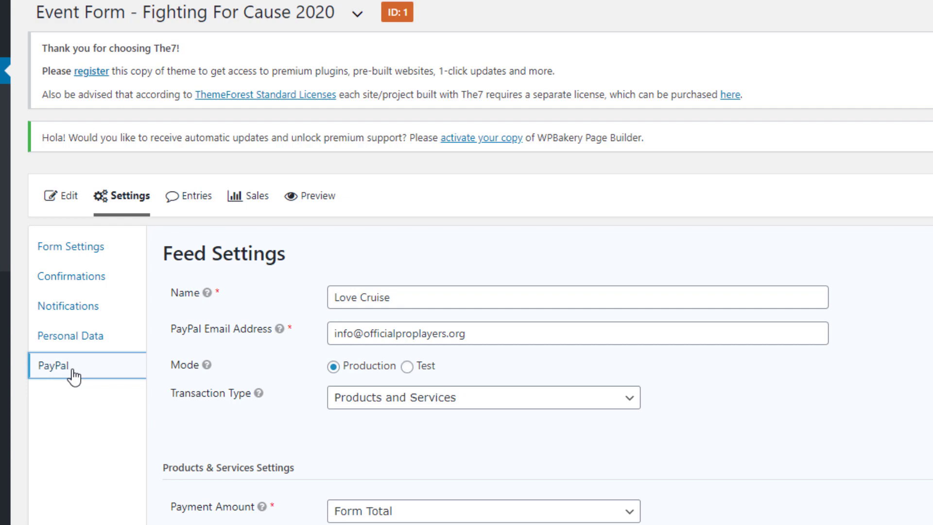
left_click(53, 366)
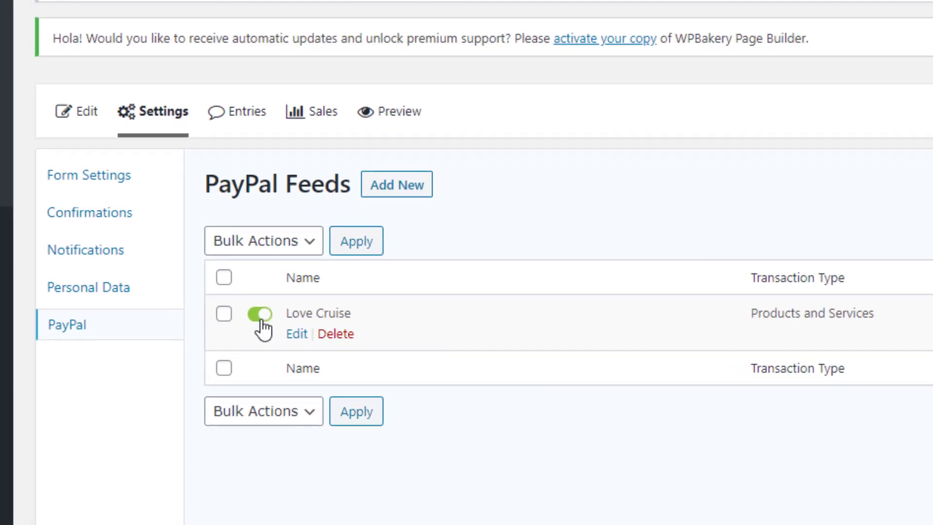
left_click(207, 359)
left_click(268, 314)
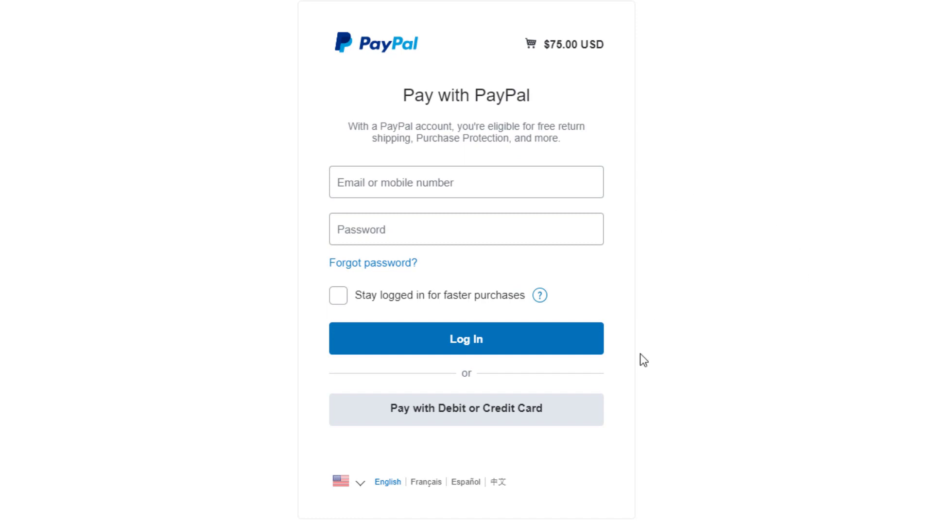
- Choose to pay the $75.00 USD registration as a guest with a debit or credit card
left_click(585, 425)
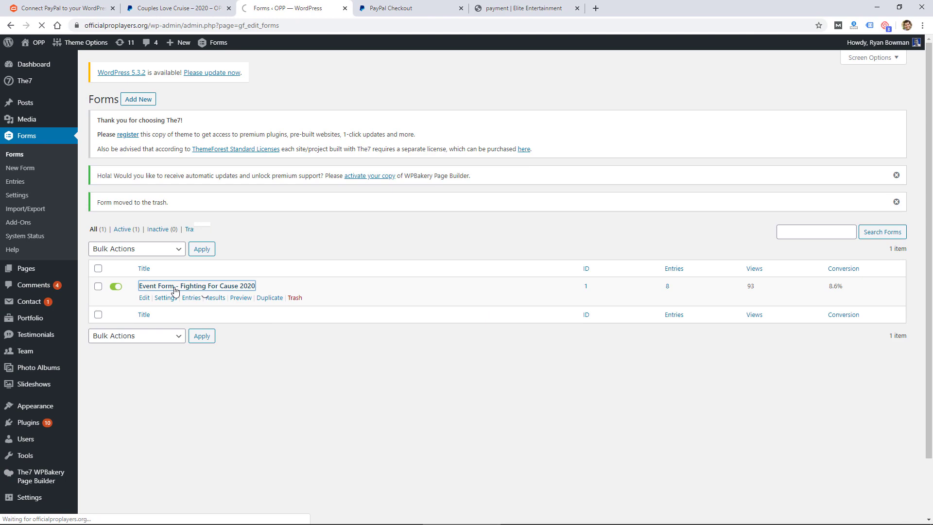
- Open the Fighting For Cause 2020 event form's notifications and start a new notification
left_click(207, 291)
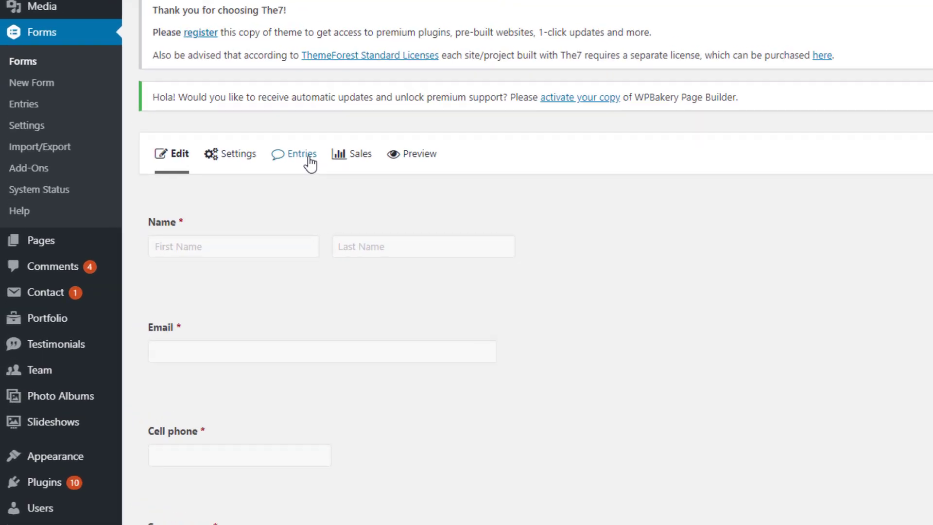
mouse_move(380, 65)
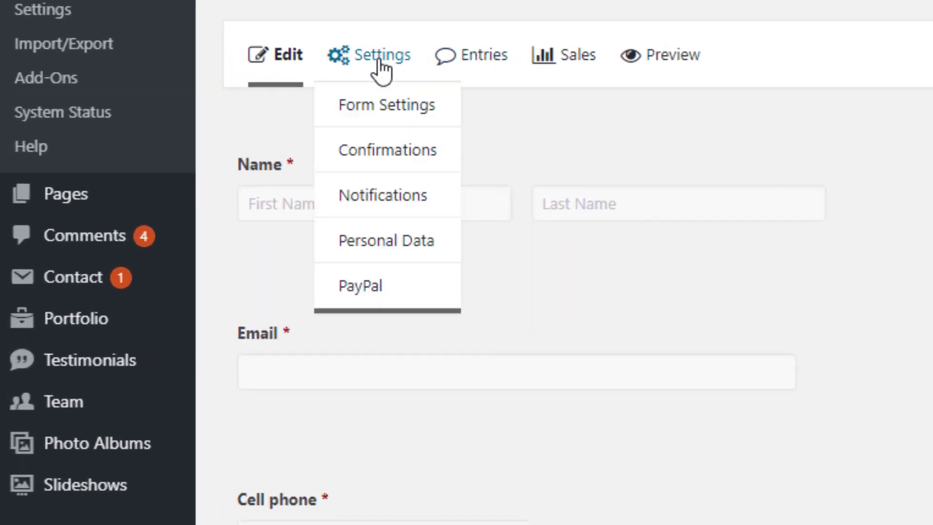
left_click(411, 194)
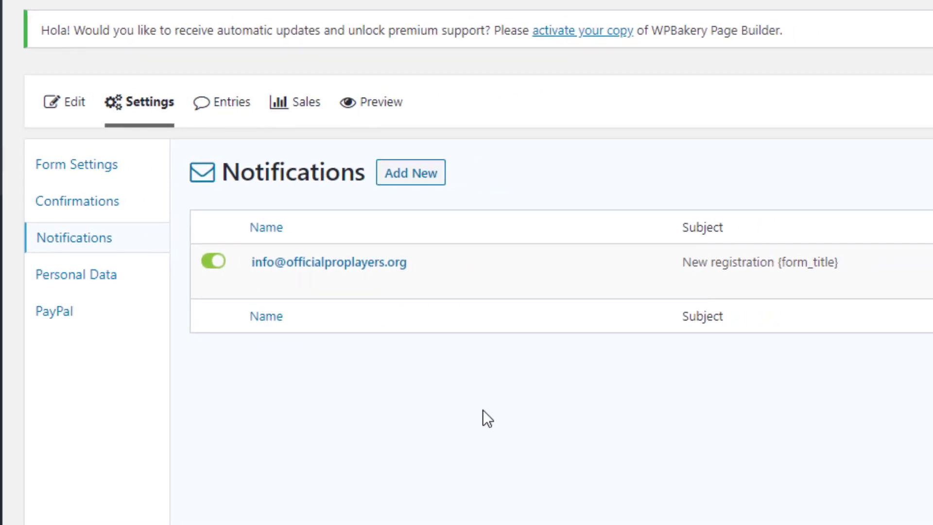
left_click(427, 176)
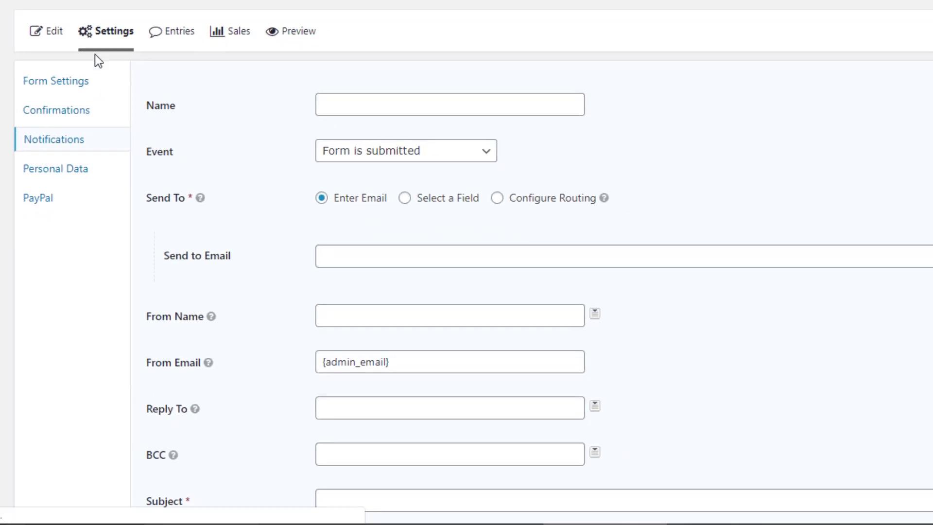
- Reopen the event form, start a new blank PayPal feed, and view its Sales page
left_click(41, 79)
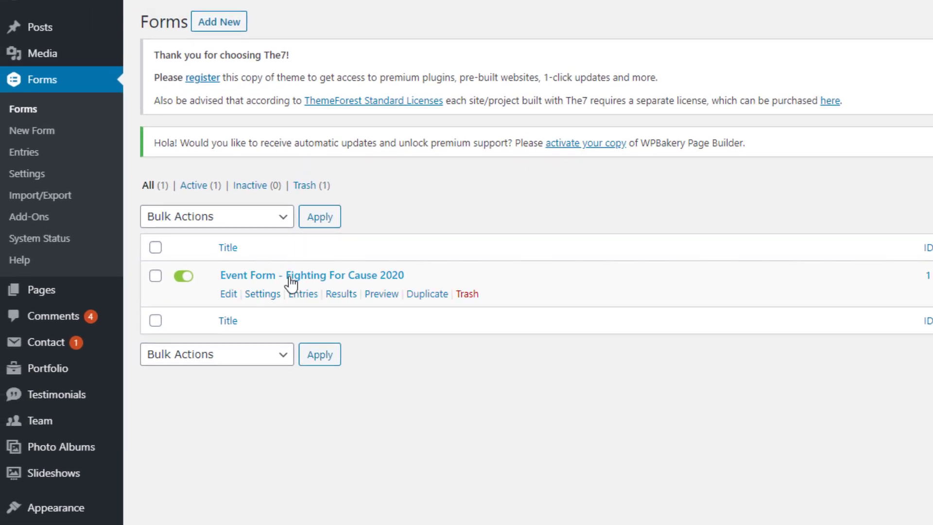
left_click(291, 281)
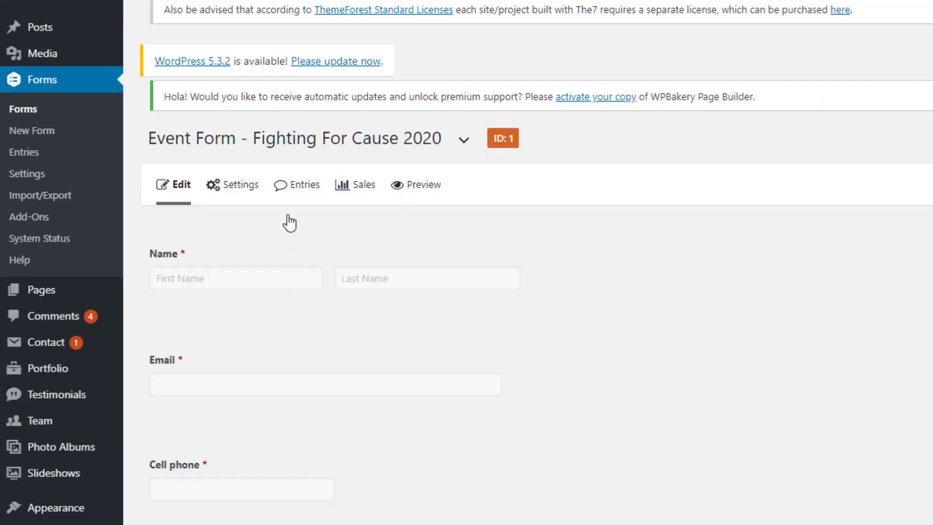
mouse_move(242, 207)
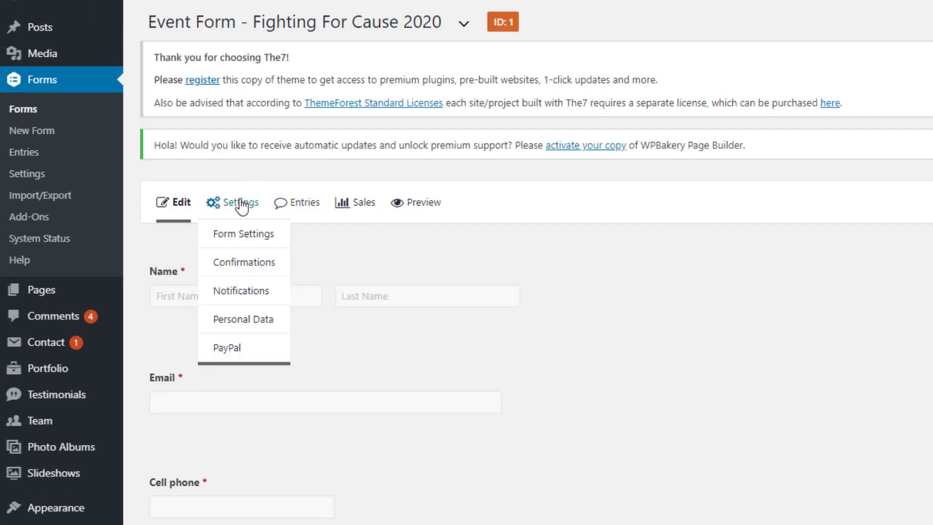
left_click(235, 349)
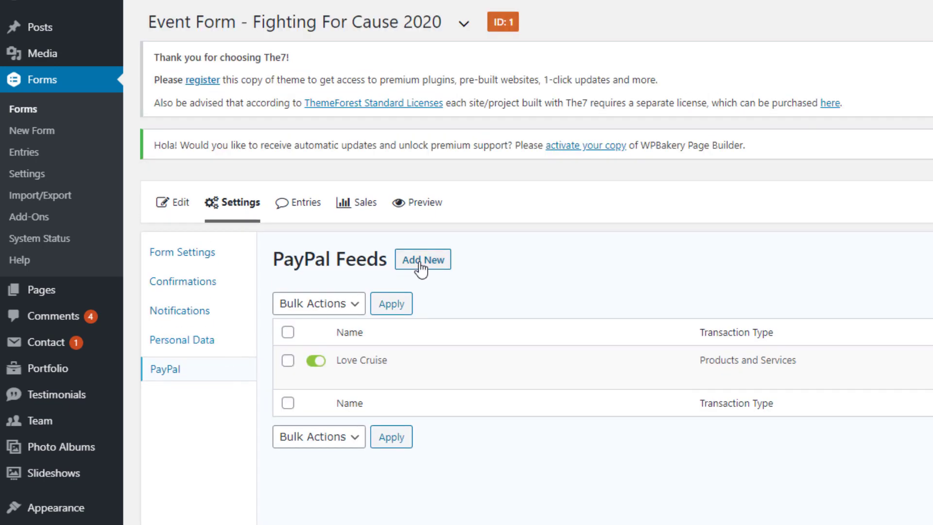
left_click(421, 268)
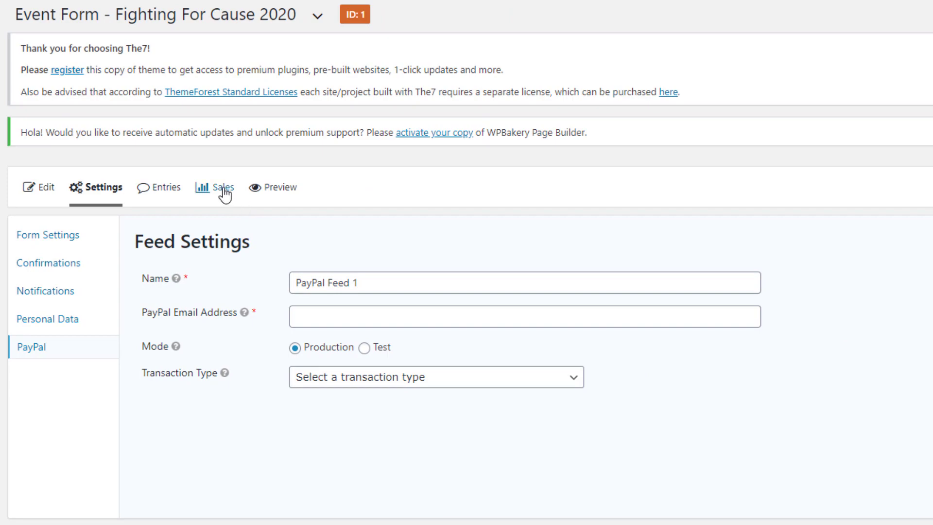
left_click(225, 194)
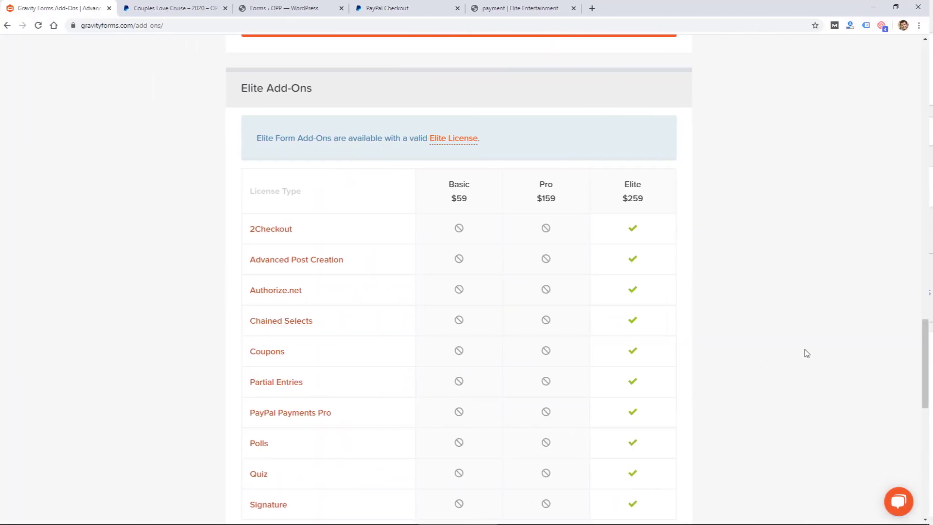
- Scroll the Elite license add-ons table and open the Stripe add-on page
scroll(807, 354, "down", 3)
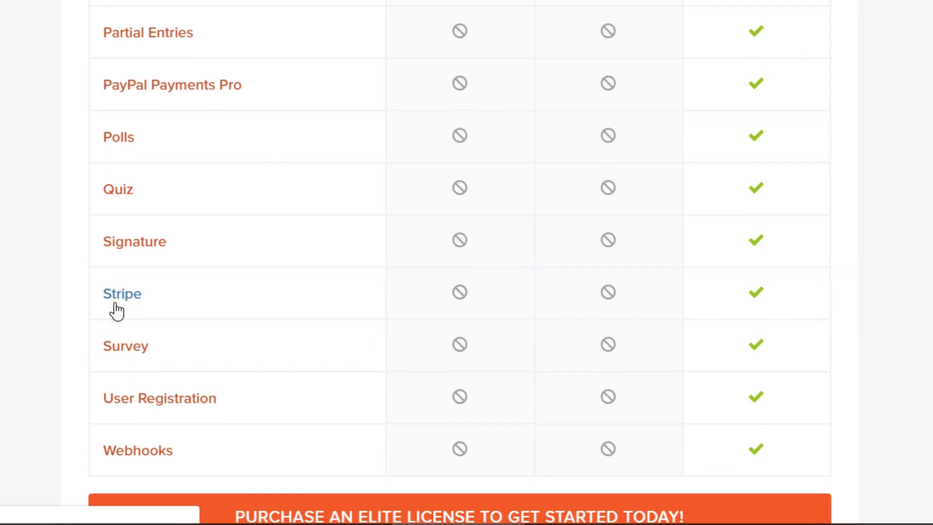
left_click(118, 302)
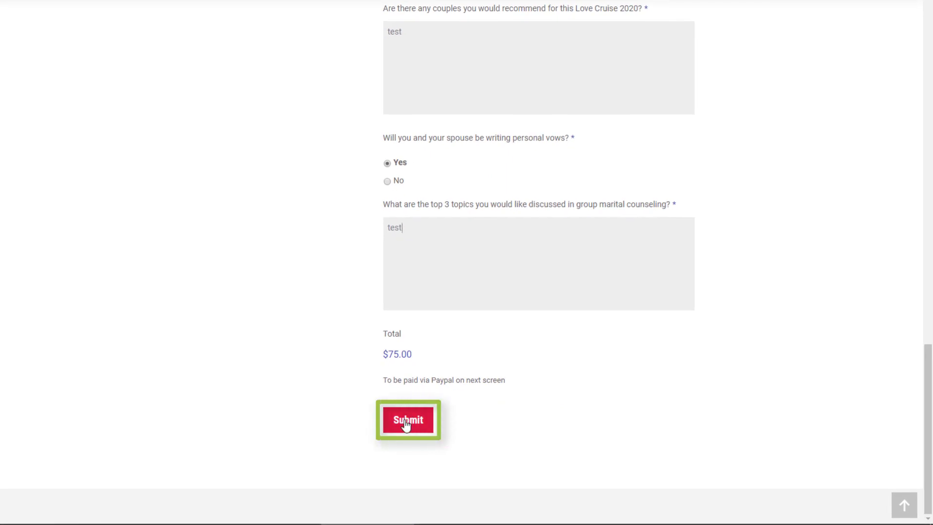
- Submit the Couples Love Cruise registration, then open Elite Entertainment's Make a Payment form
left_click(406, 419)
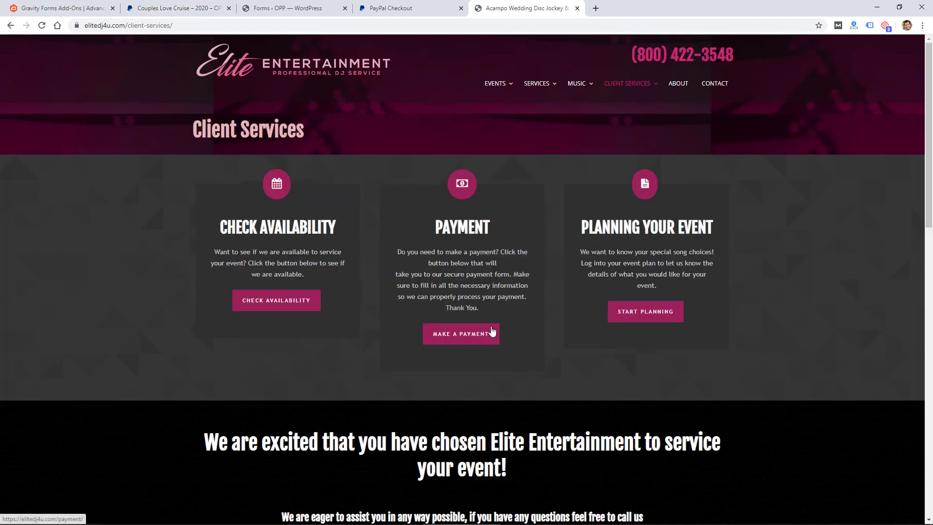
left_click(476, 334)
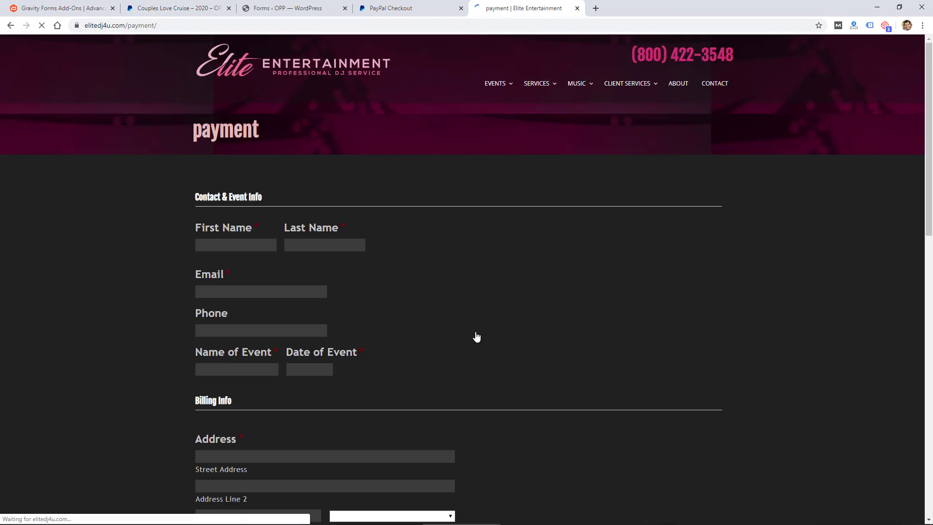
- Scroll through Elite Entertainment's payment form to review its amount, payment method and total
scroll(477, 337, "down", 3)
scroll(467, 279, "down", 4)
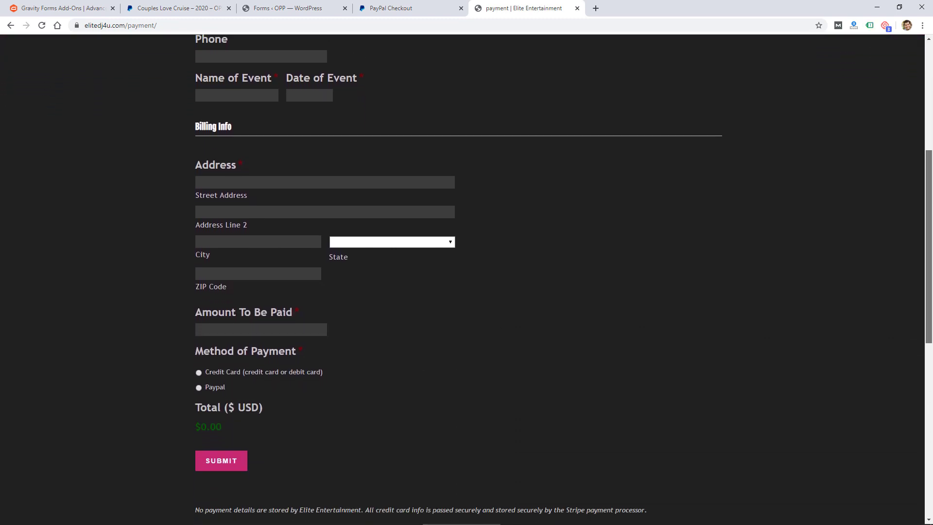
scroll(466, 280, "up", 2)
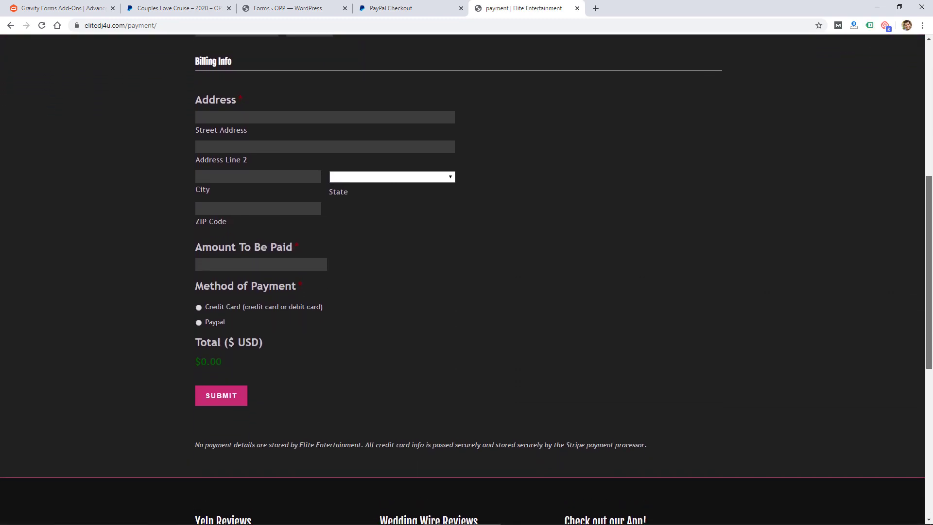
scroll(467, 280, "up", 4)
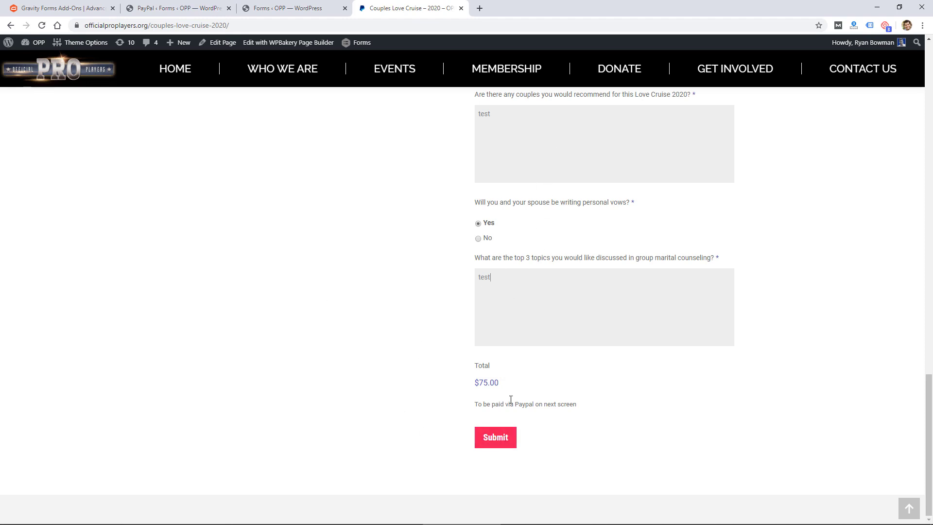
- Submit the completed Couples Love Cruise form to send its $75.00 total to PayPal
left_click(495, 439)
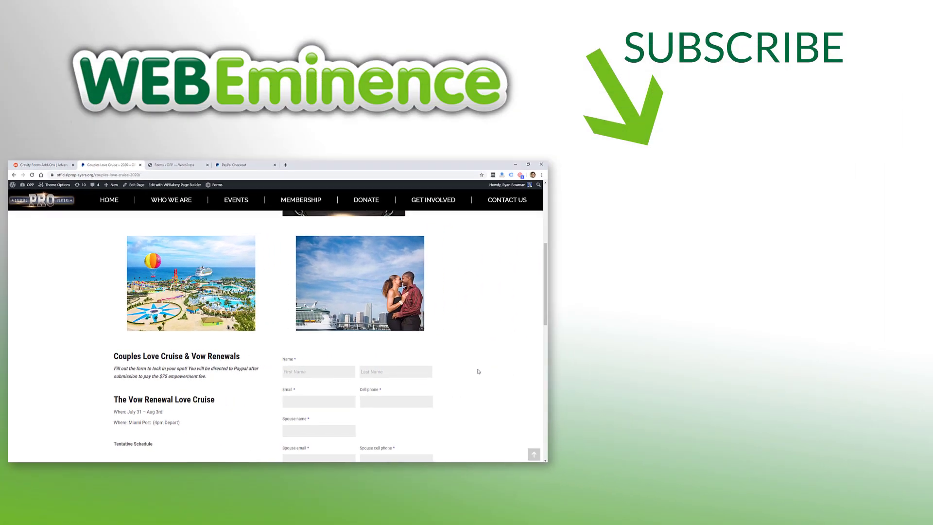
left_click_drag(523, 318, 523, 363)
scroll(483, 406, "down", 5)
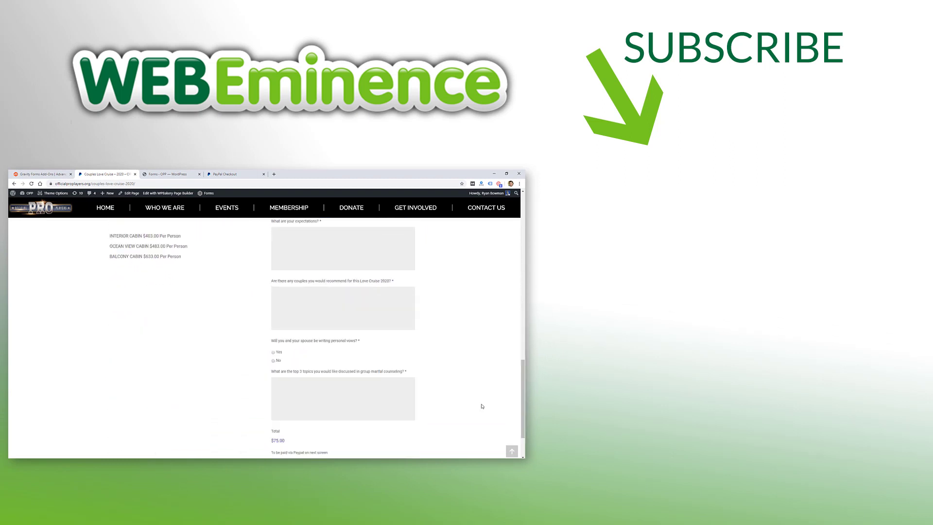